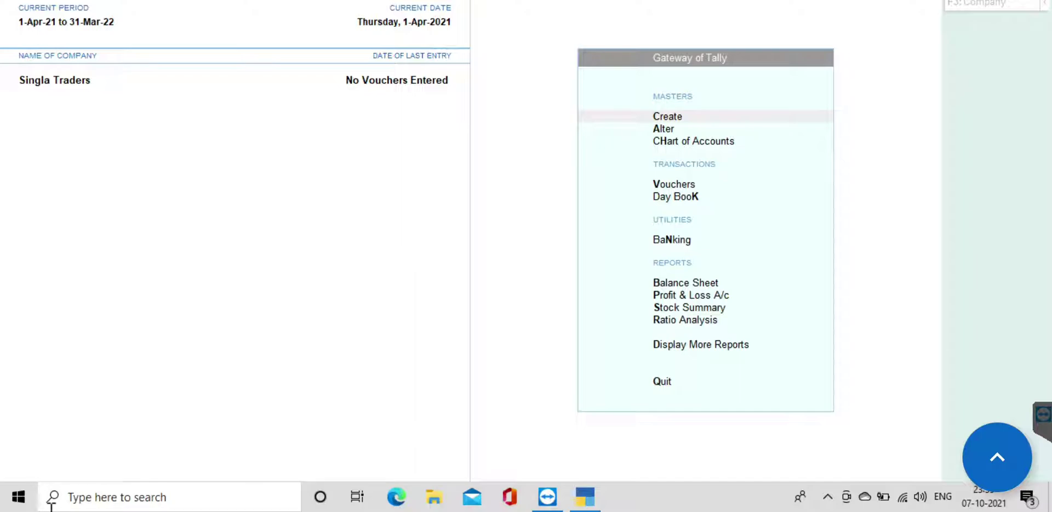
key(n)
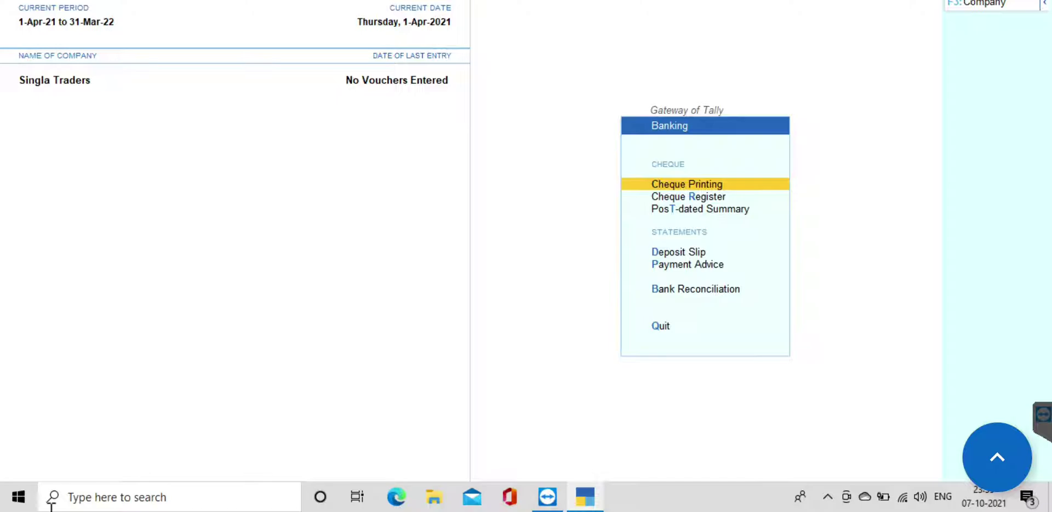
key(Escape)
key(Escape)
key(Escape)
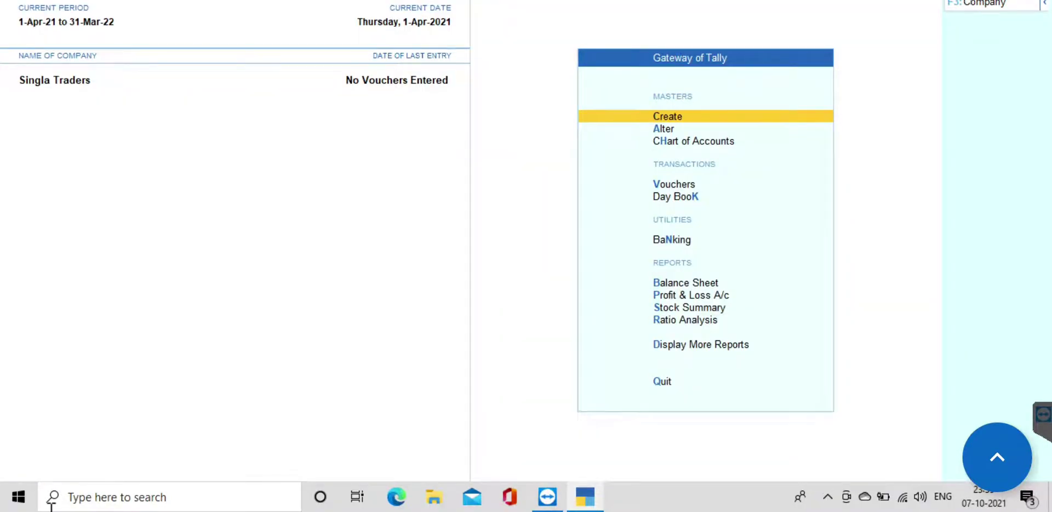
- Start a new ledger named "Sale @ 3%" under the Sales Accounts group
key(Return)
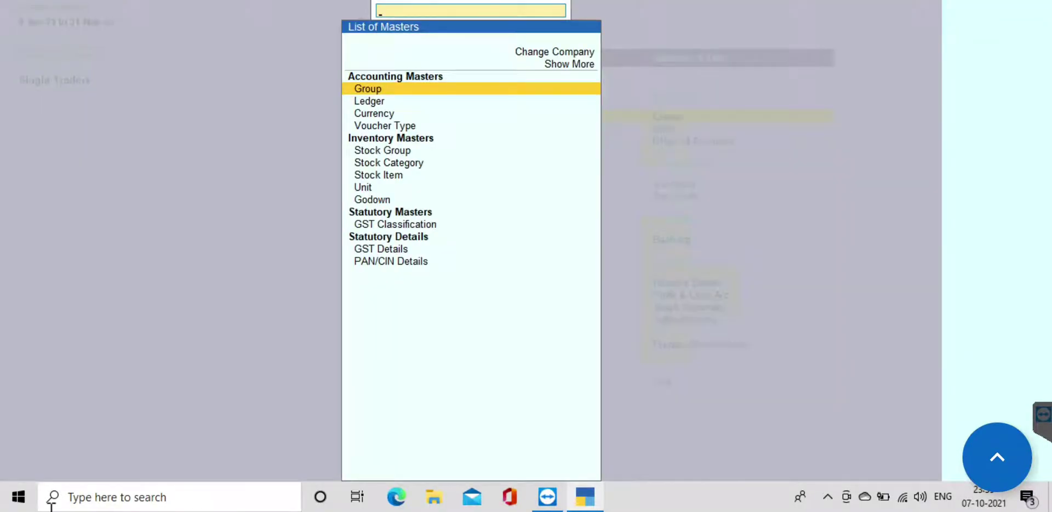
key(Down)
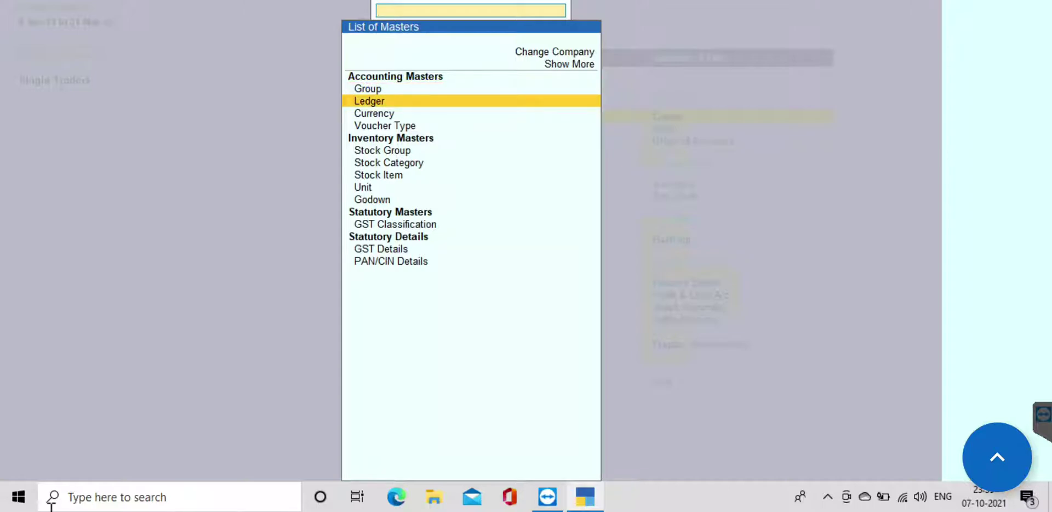
key(Return)
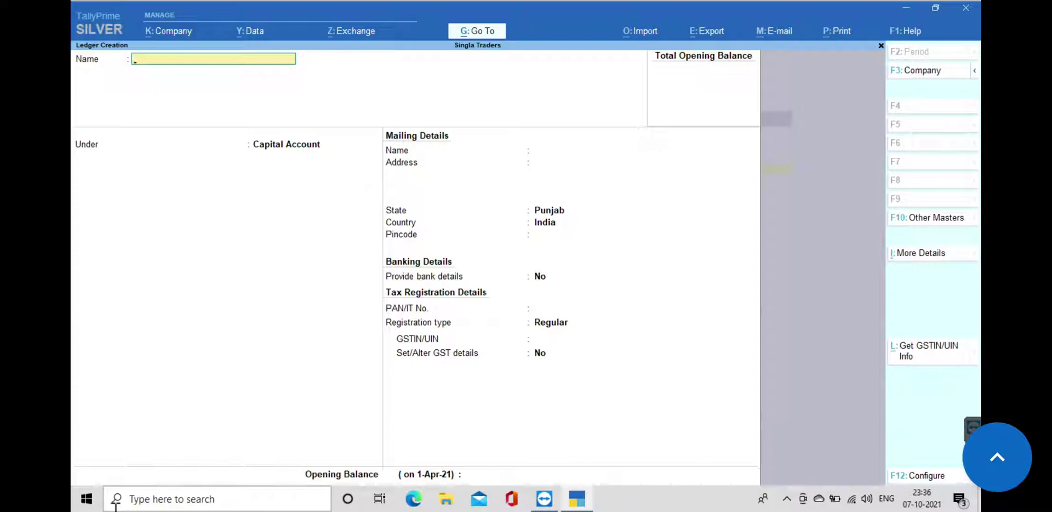
text(Sale @ 3%)
key(Return)
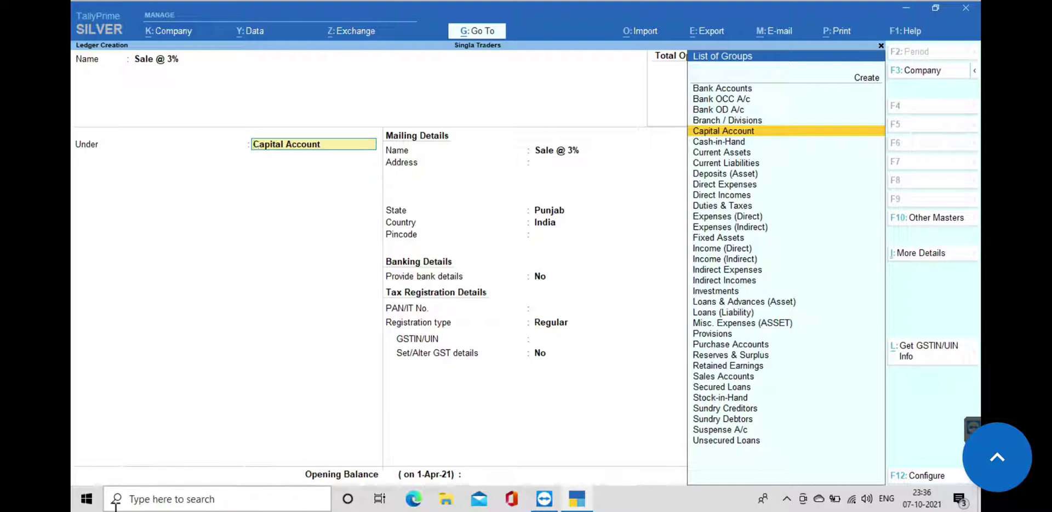
text(Sal)
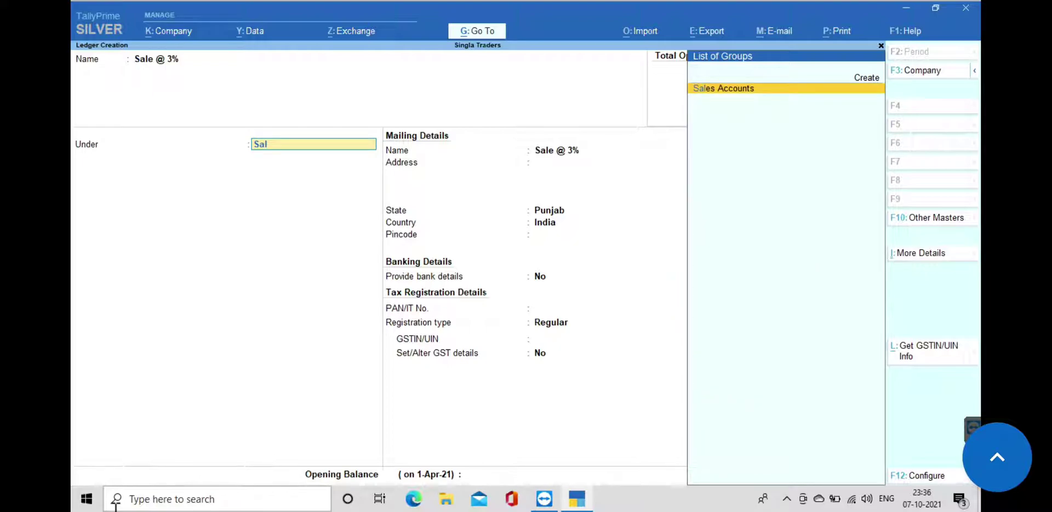
key(Return)
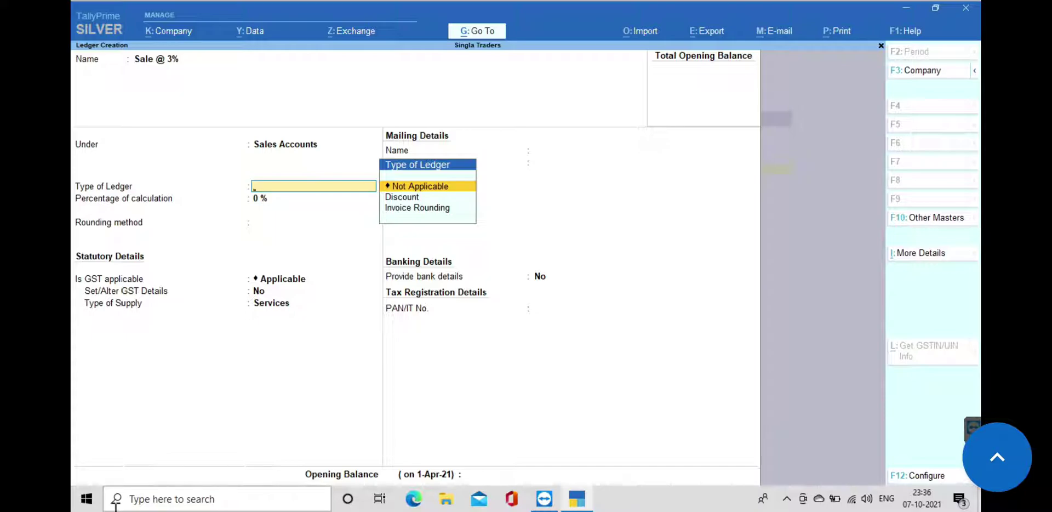
- Set the Sale @ 3% ledger's type to Invoice Rounding, percentage of calculation to 3 %, and calculation method to Tax based on Item Rate
key(Down)
key(Down)
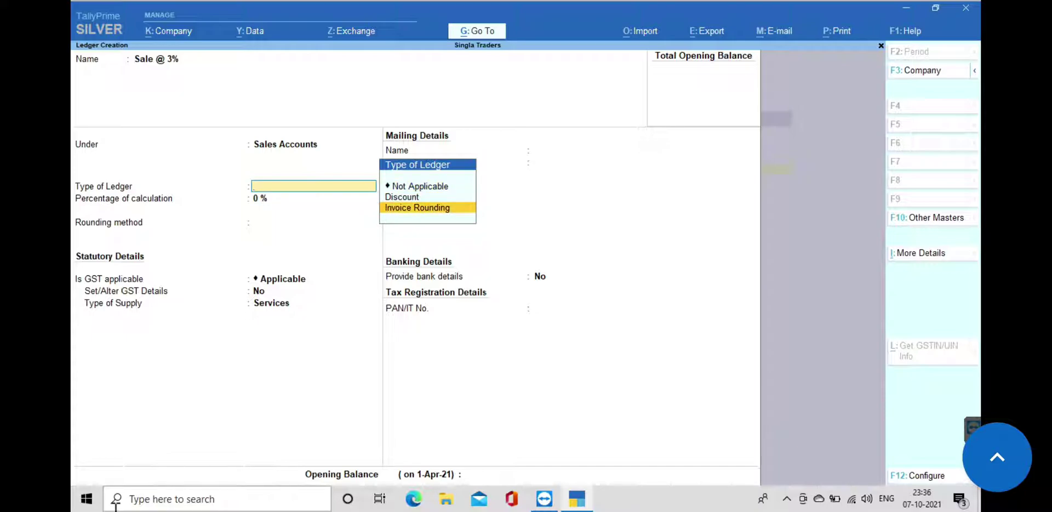
key(Return)
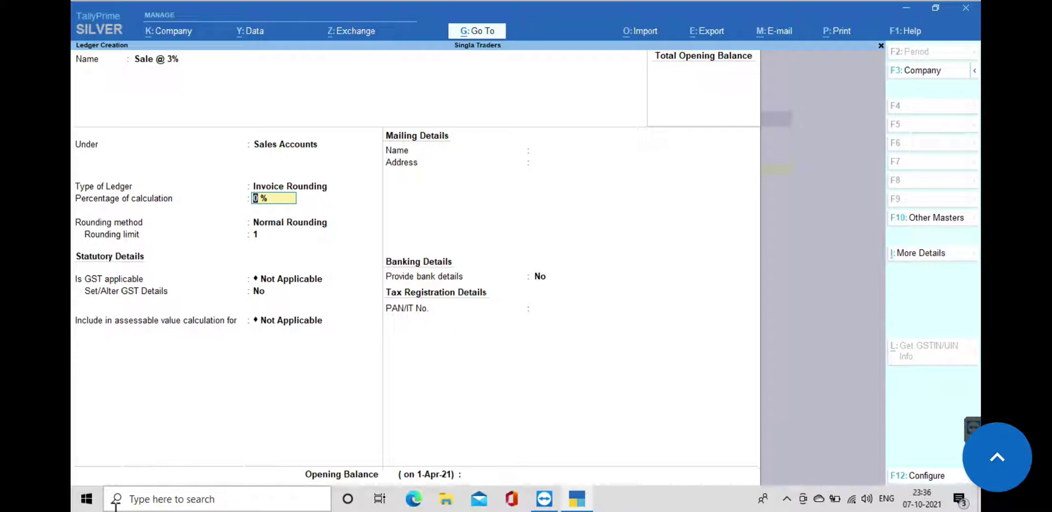
text(3)
key(Return)
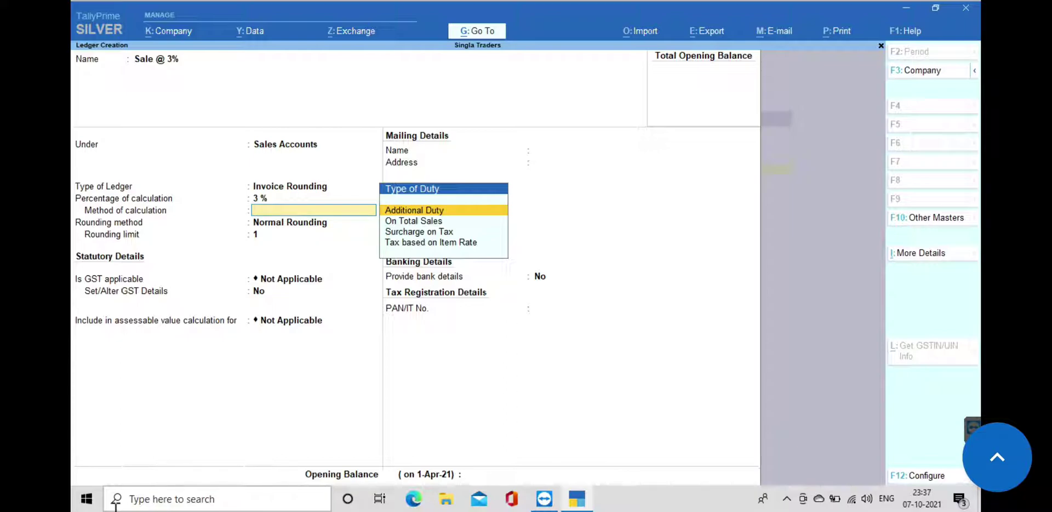
key(Down)
key(Down)
key(Down)
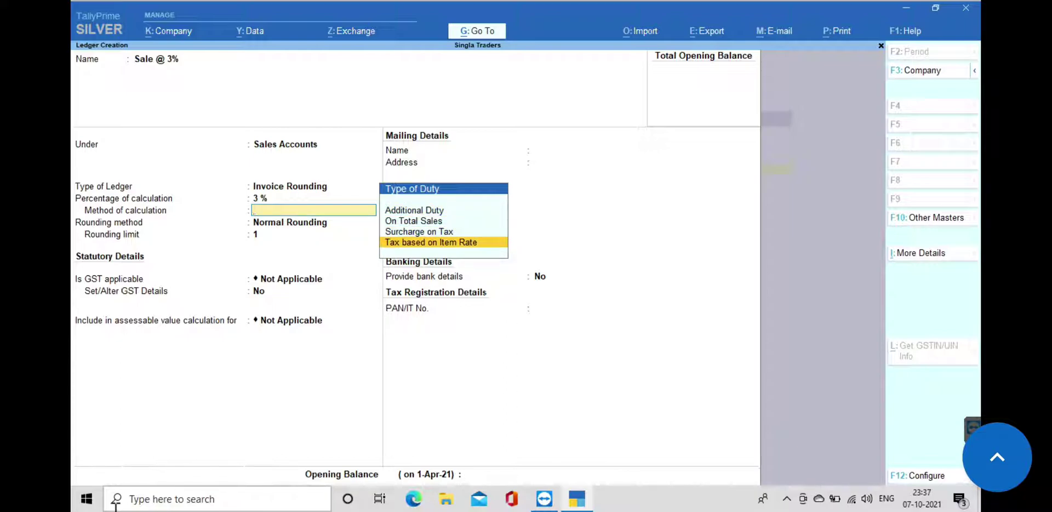
key(Return)
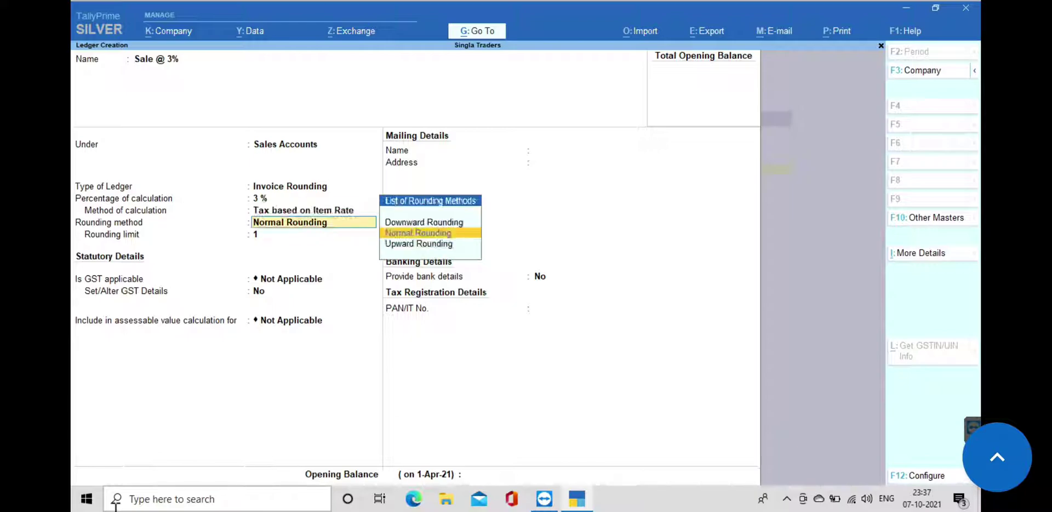
- Accept Normal Rounding with a limit of 1 and no bank details, and save the Sale @ 3% ledger
key(Return)
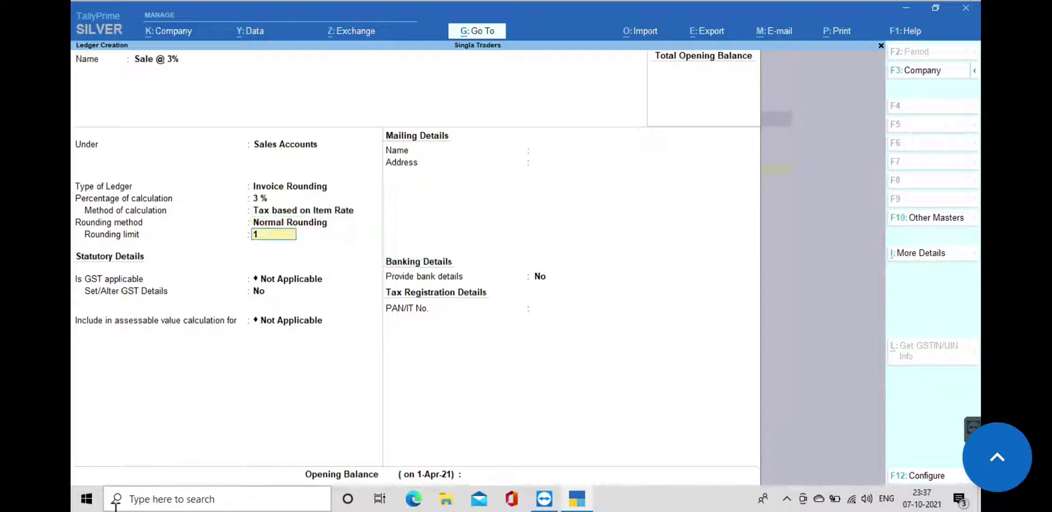
key(Return)
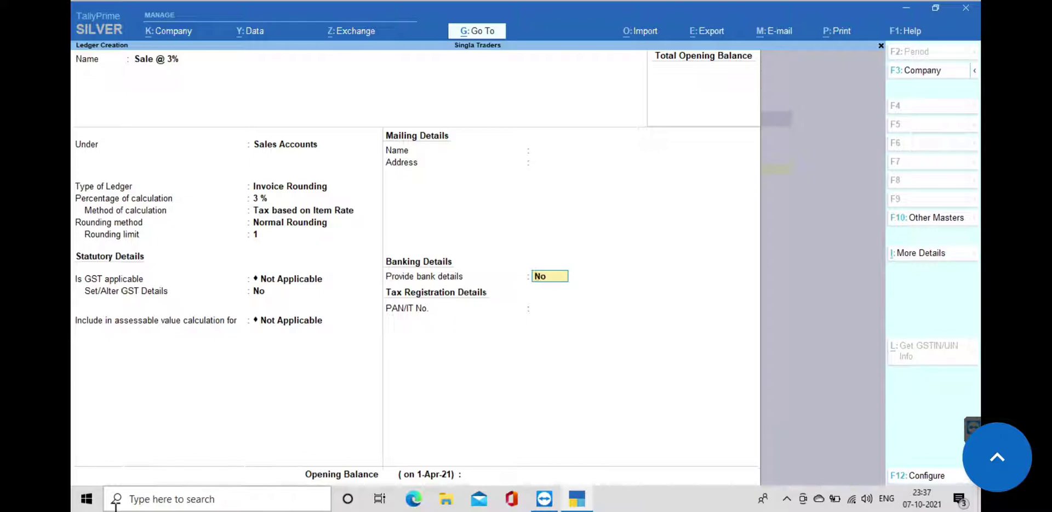
key(Return)
key(Return)
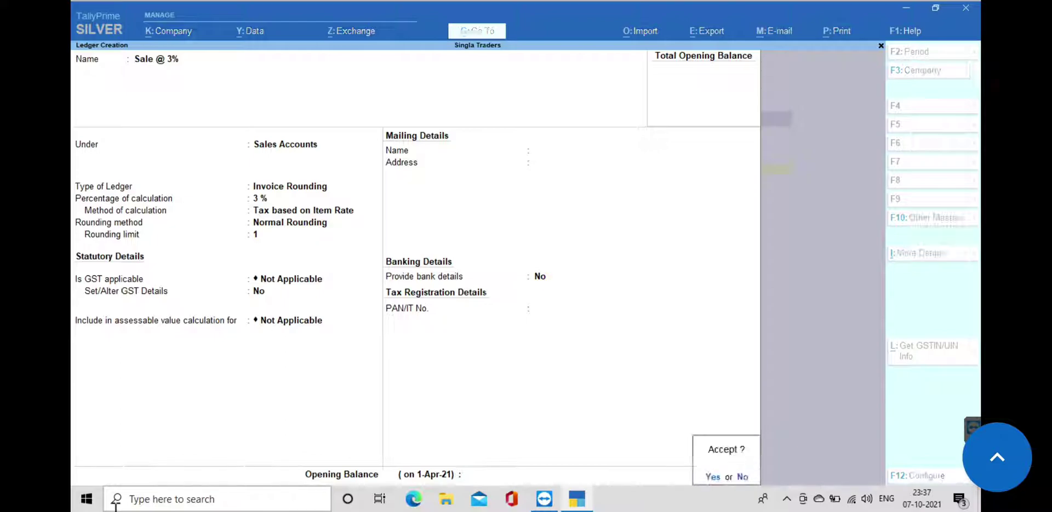
key(Return)
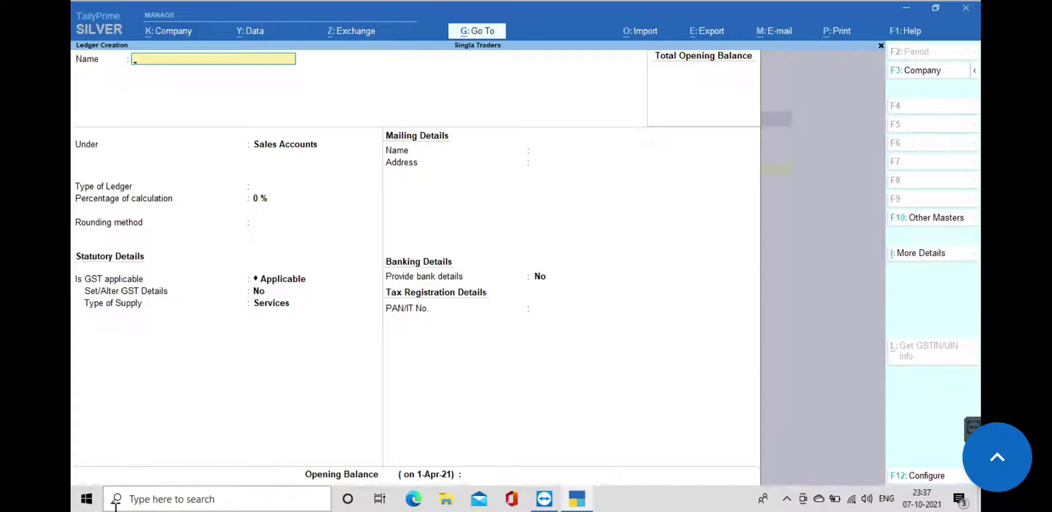
- Start a ledger named "Sale @ 5%" under Sales Accounts with the ledger type Not Applicable
text(Sale @ 5%)
key(Return)
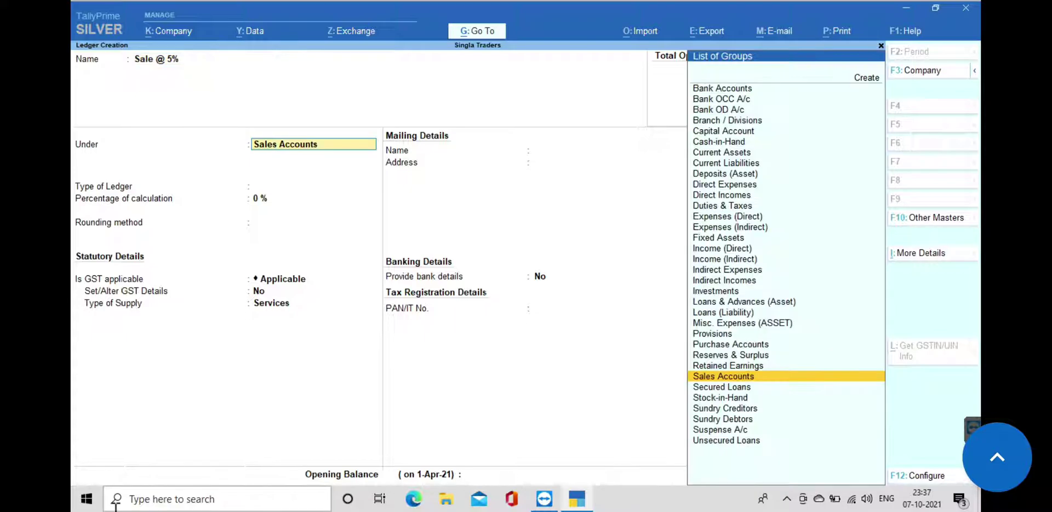
key(Return)
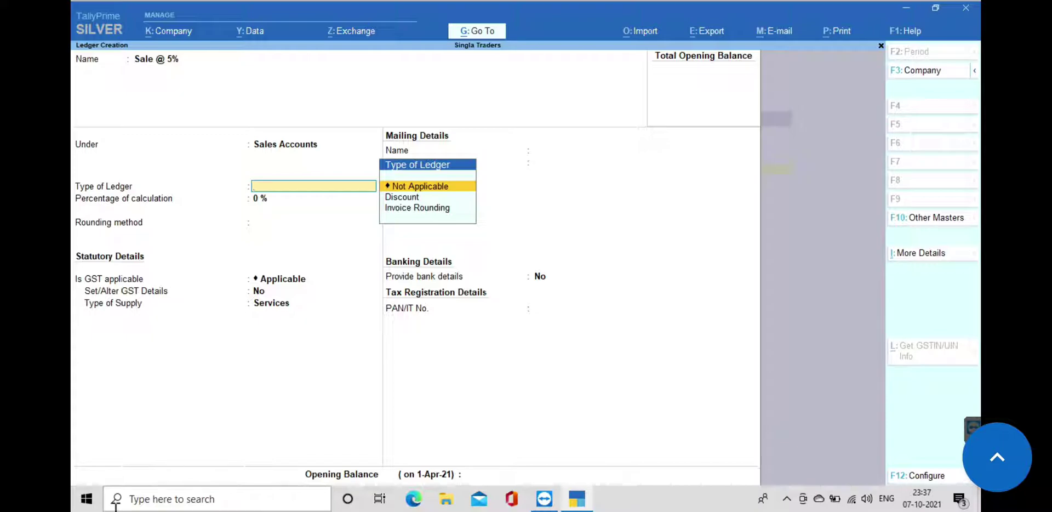
key(Return)
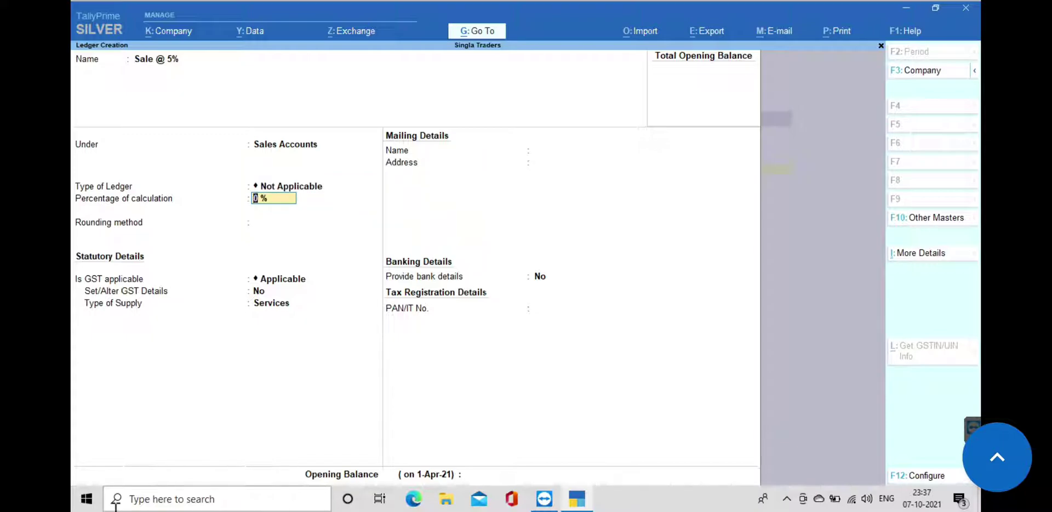
- Set the Sale @ 5% ledger's percentage of calculation to 3 % and its calculation method to Tax based on Item Rate
text(3)
key(Return)
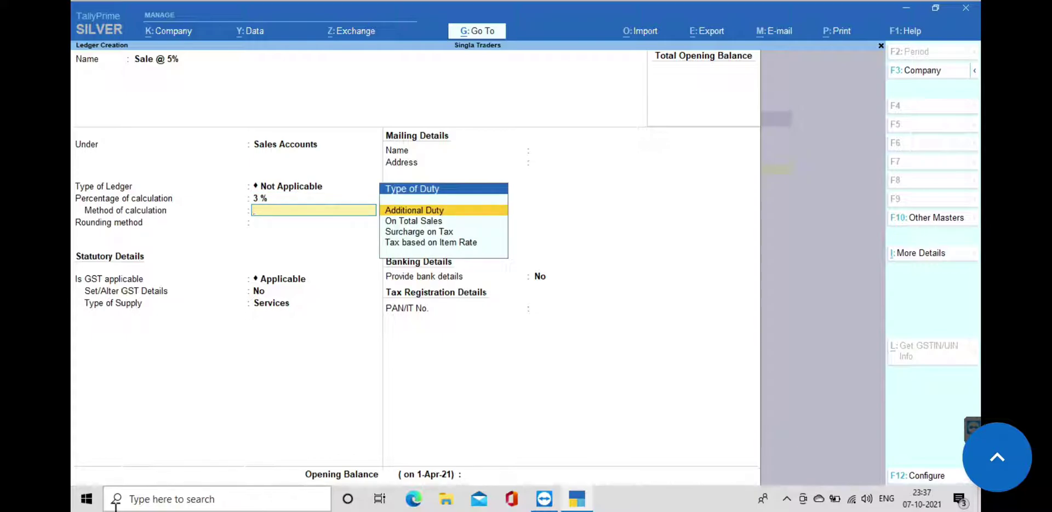
key(Down)
key(Down)
key(Down)
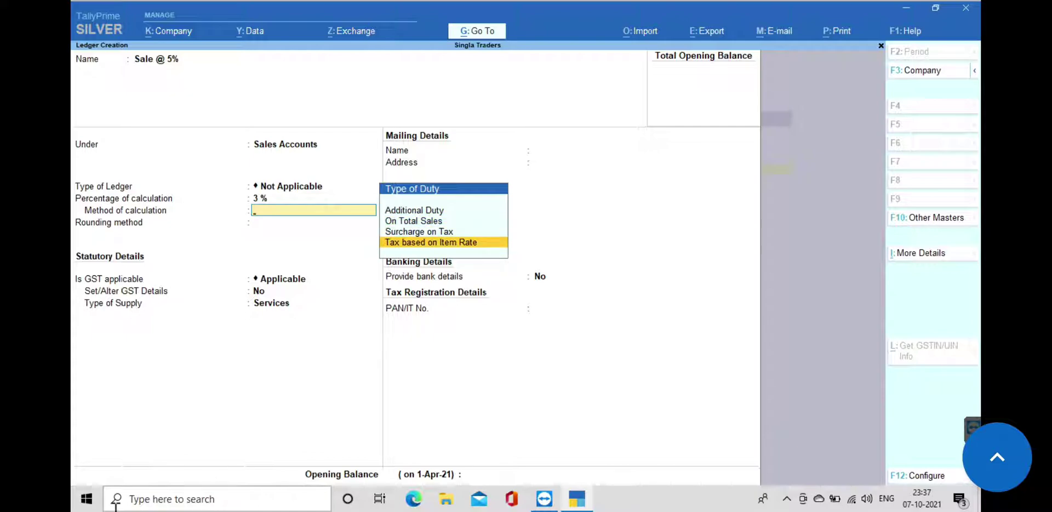
key(Return)
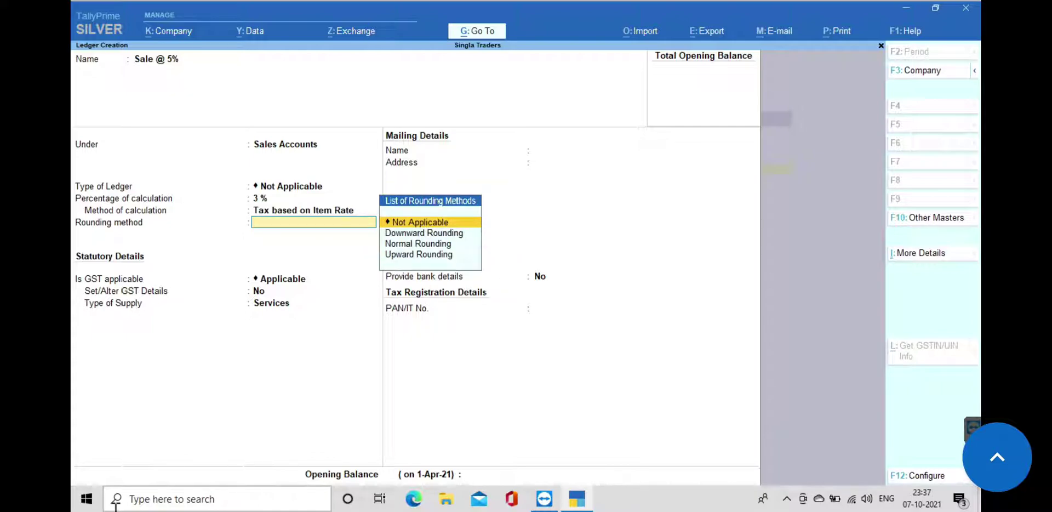
- Set the Sale @ 5% ledger's rounding method to Normal Rounding, keeping a rounding limit of 0
key(Down)
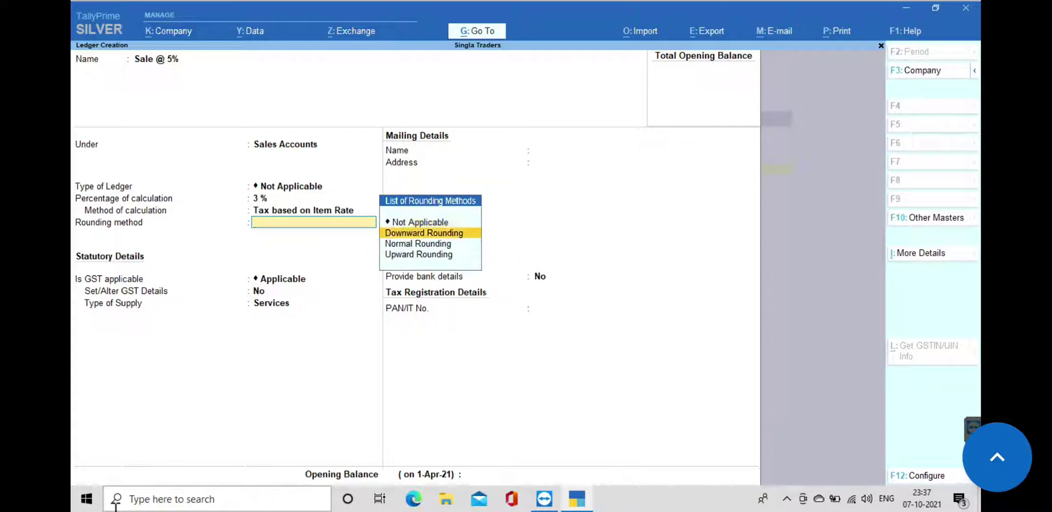
key(Down)
key(Return)
key(Return)
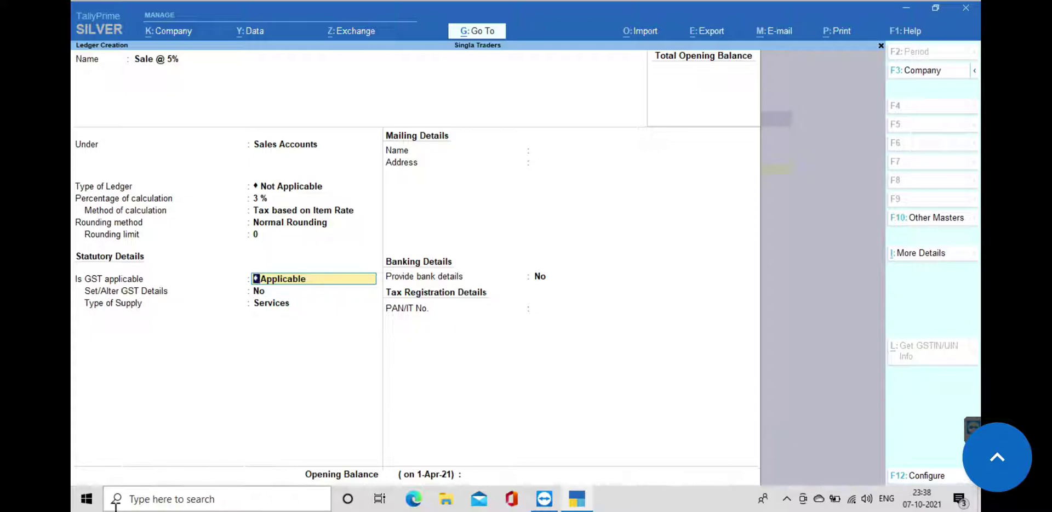
- Keep GST applicable for the Sale @ 5% ledger and set its GST details to the LOCAL classification
key(Return)
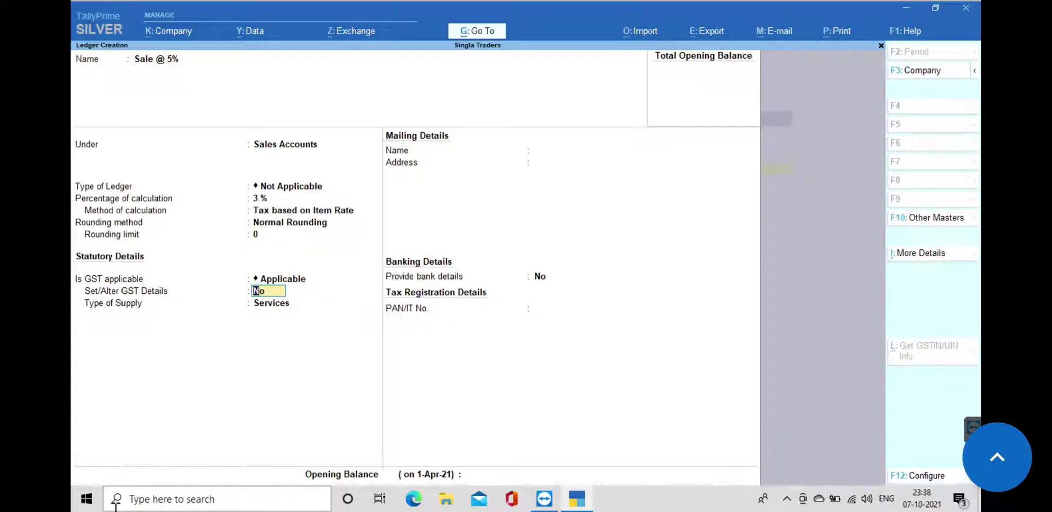
text(y)
key(Return)
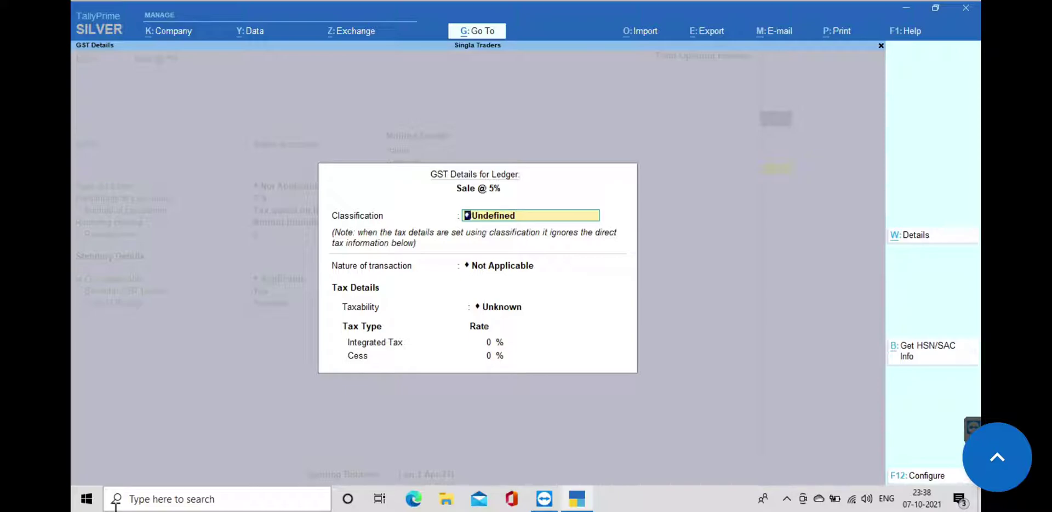
text(Loc)
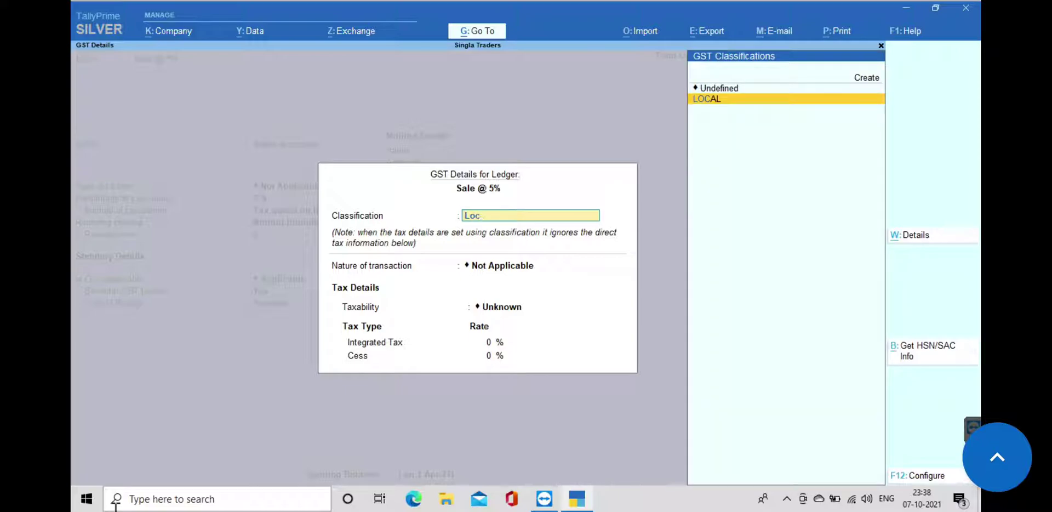
key(Return)
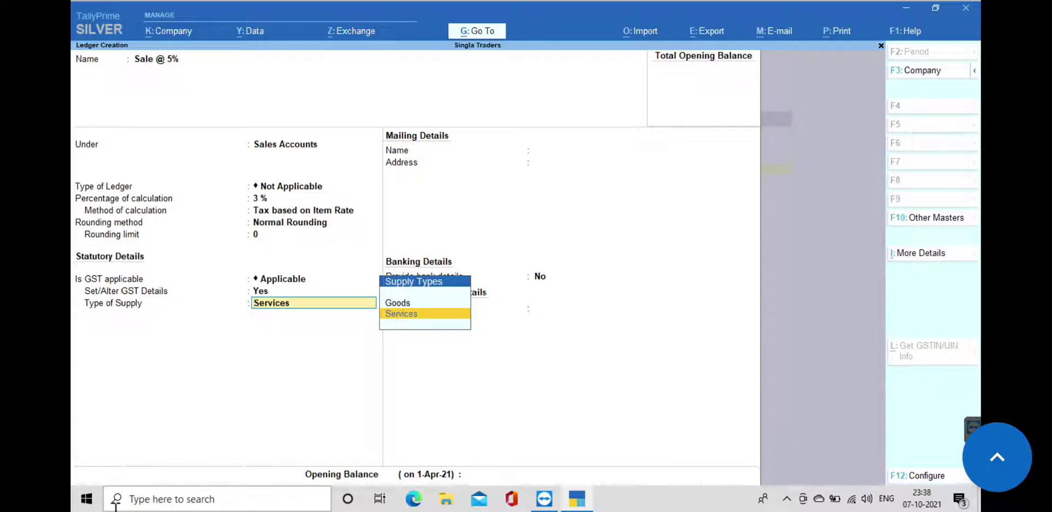
- Set the type of supply to Goods, leave bank details at No, and save the Sale @ 5% ledger
key(Up)
key(Return)
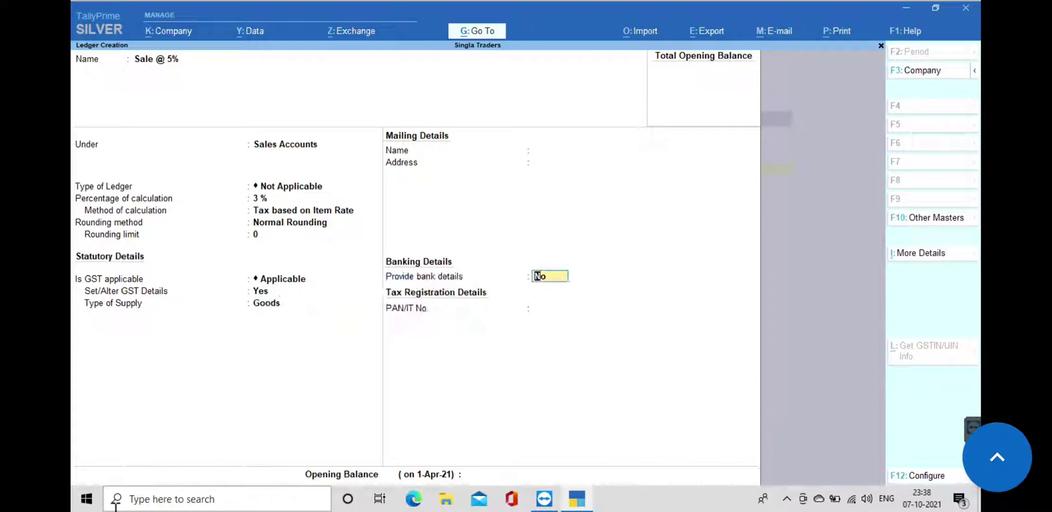
key(Return)
key(Return)
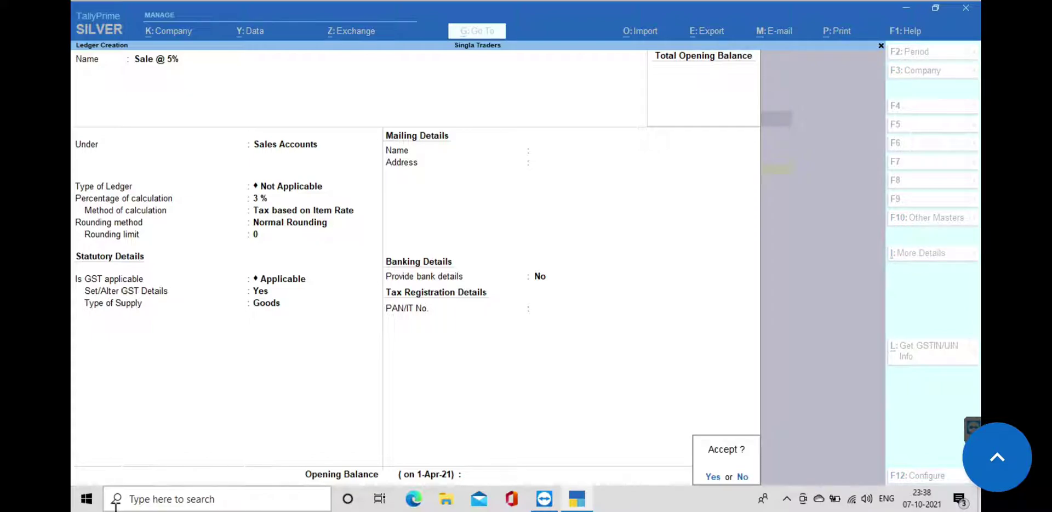
key(Return)
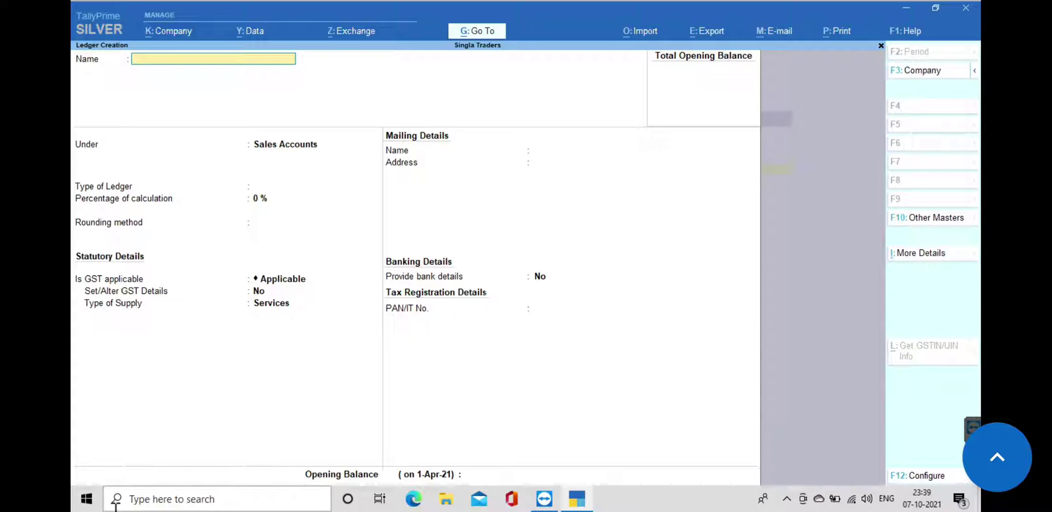
- Start a ledger named "Purchase @ 3%" under Purchase Accounts with the ledger type Not Applicable
text(Purchase@)
key(BackSpace)
text(@ 3%)
key(Return)
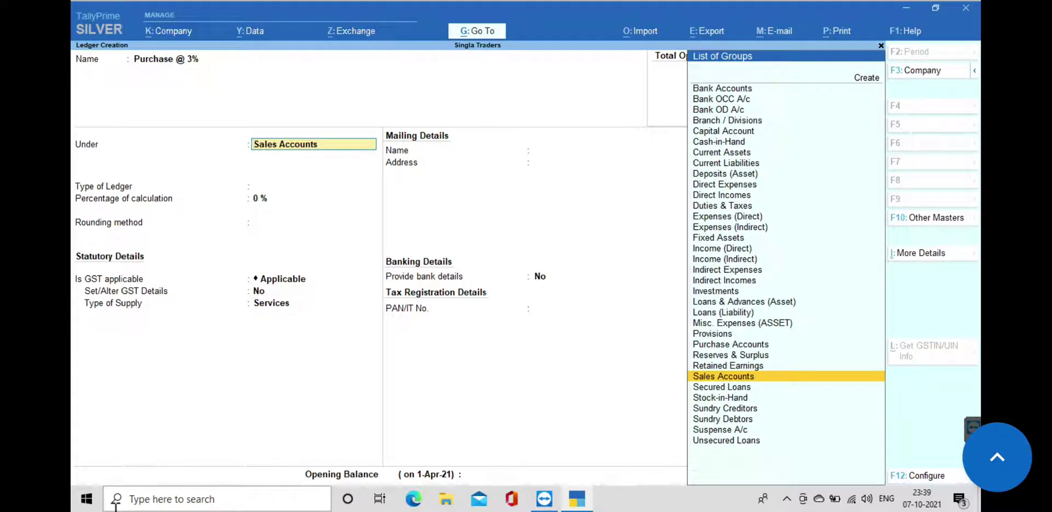
key(Up)
key(Up)
key(Up)
key(Return)
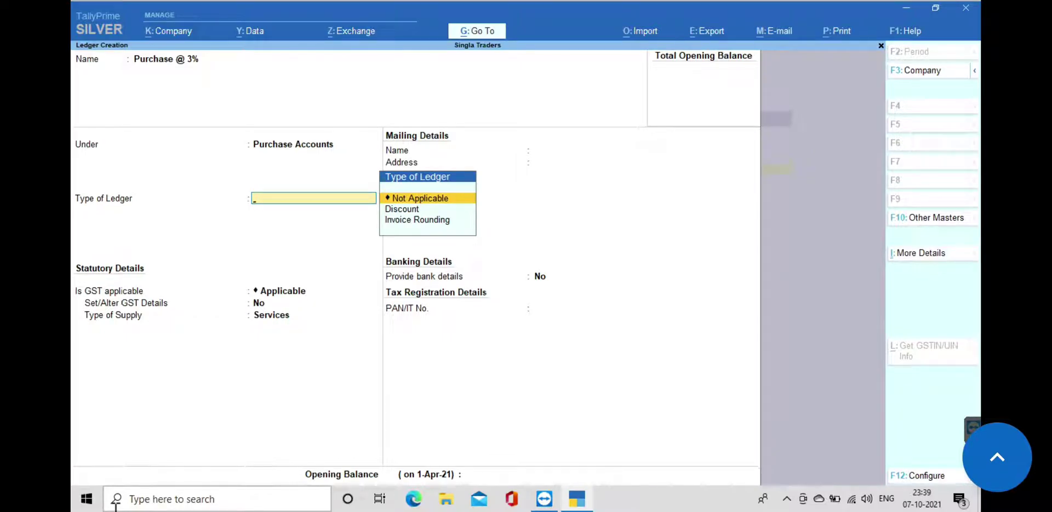
key(Return)
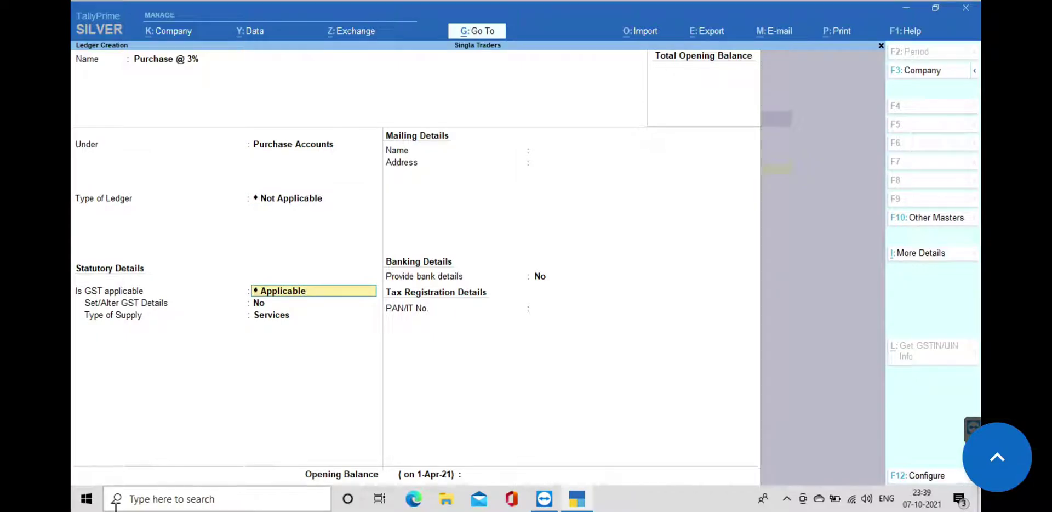
key(BackSpace)
key(Down)
key(Down)
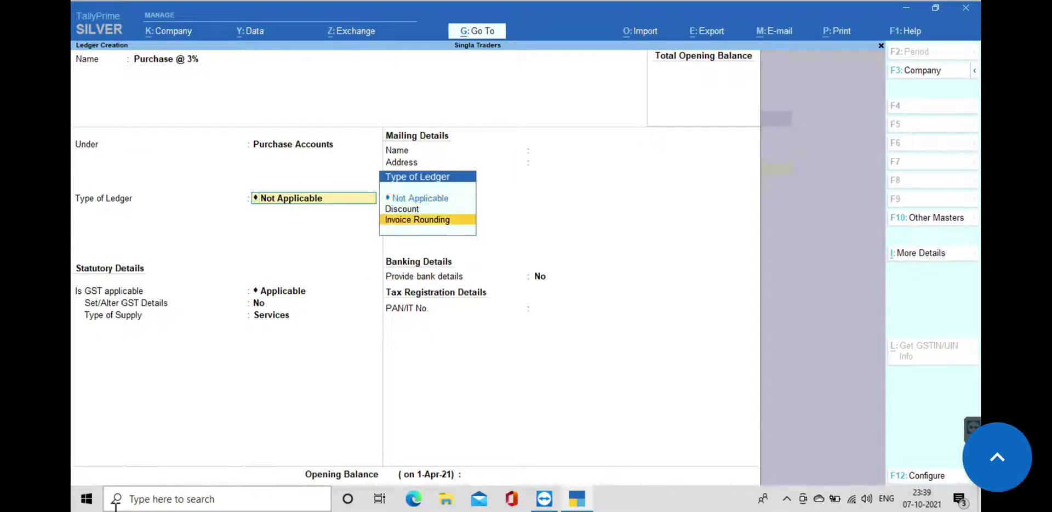
key(Return)
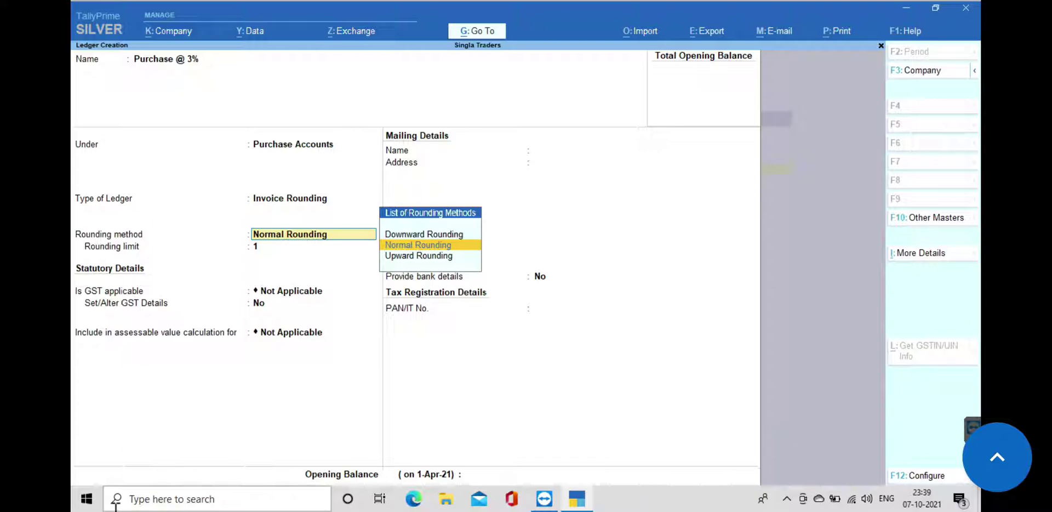
key(BackSpace)
key(Up)
key(Up)
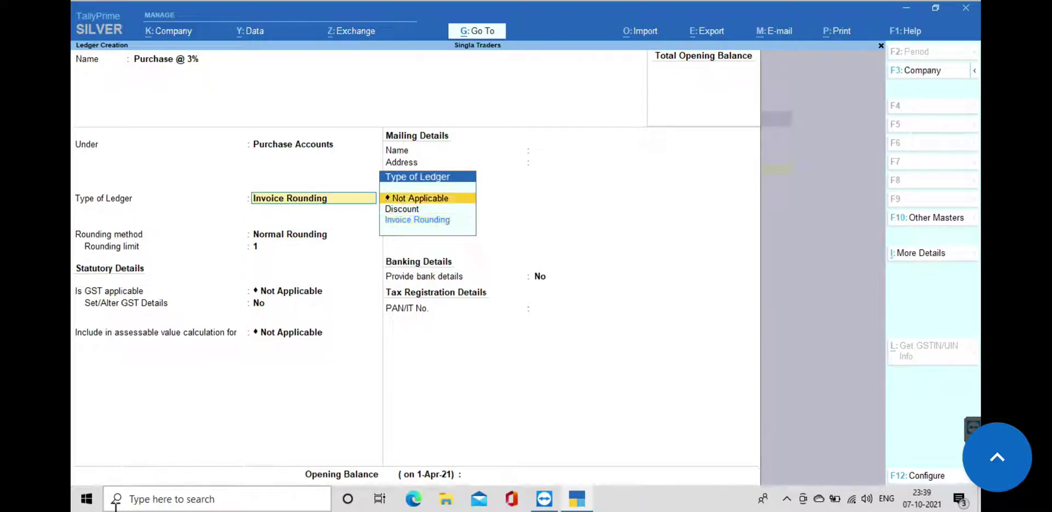
key(Return)
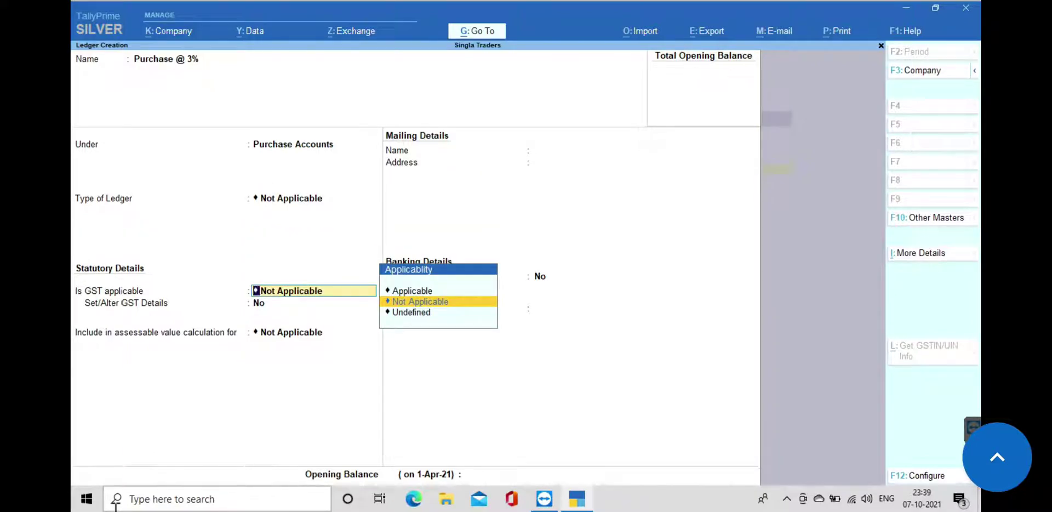
key(Up)
- Keep GST applicable for the Purchase @ 3% ledger and open its GST details for editing
key(Return)
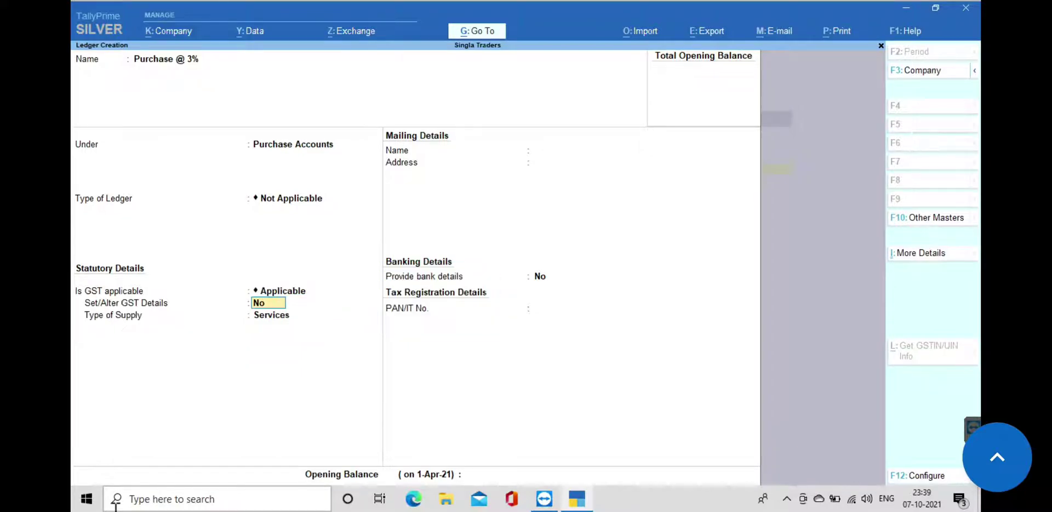
text(y)
key(Return)
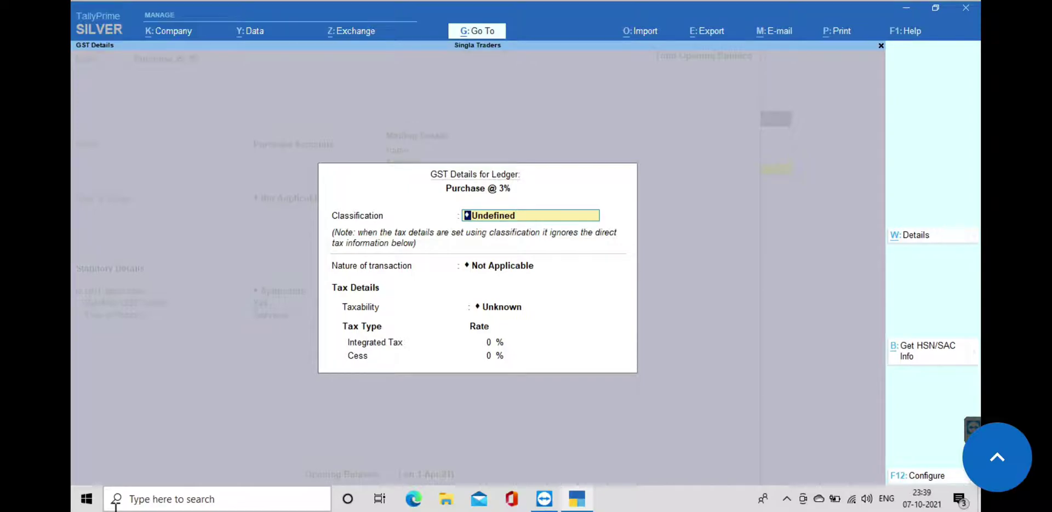
text(t)
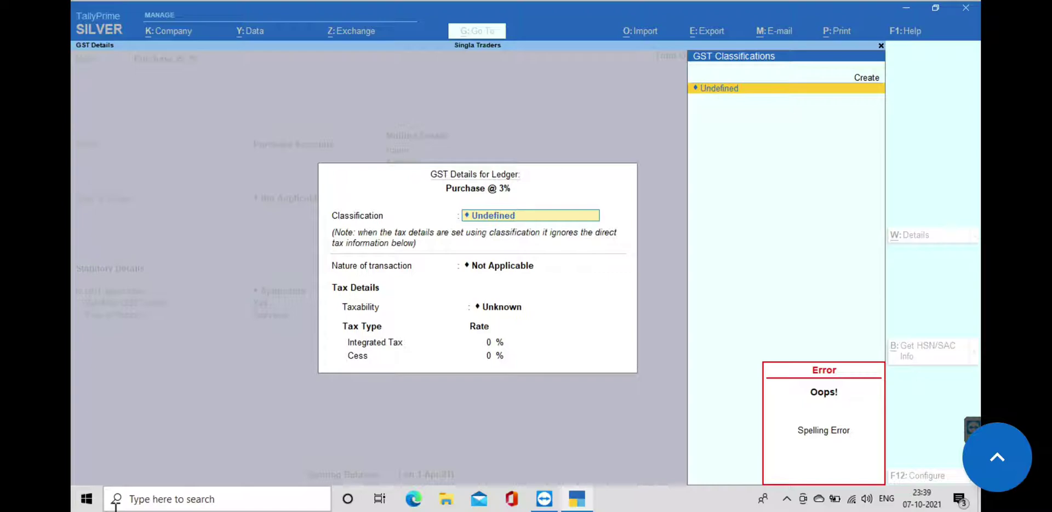
key(Up)
key(Return)
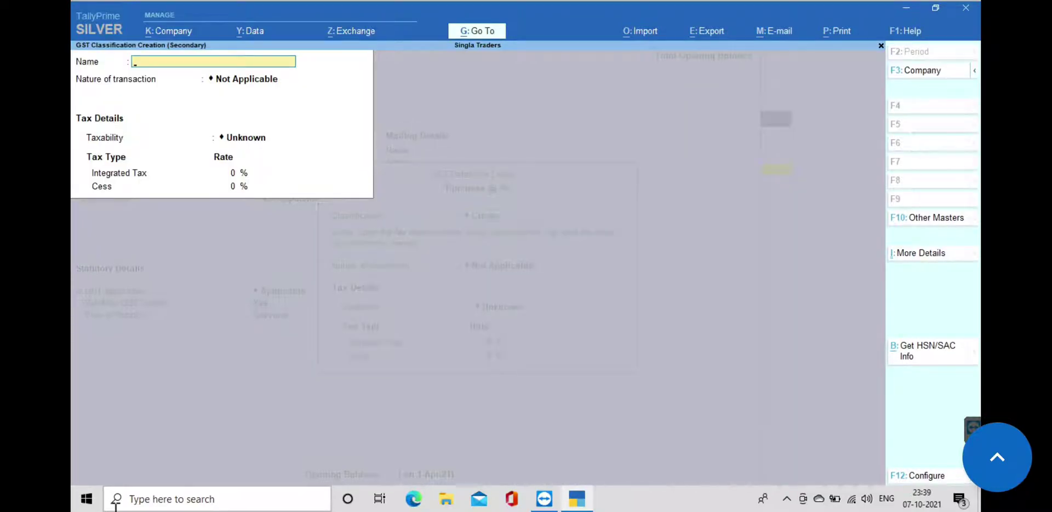
text(Local)
key(Return)
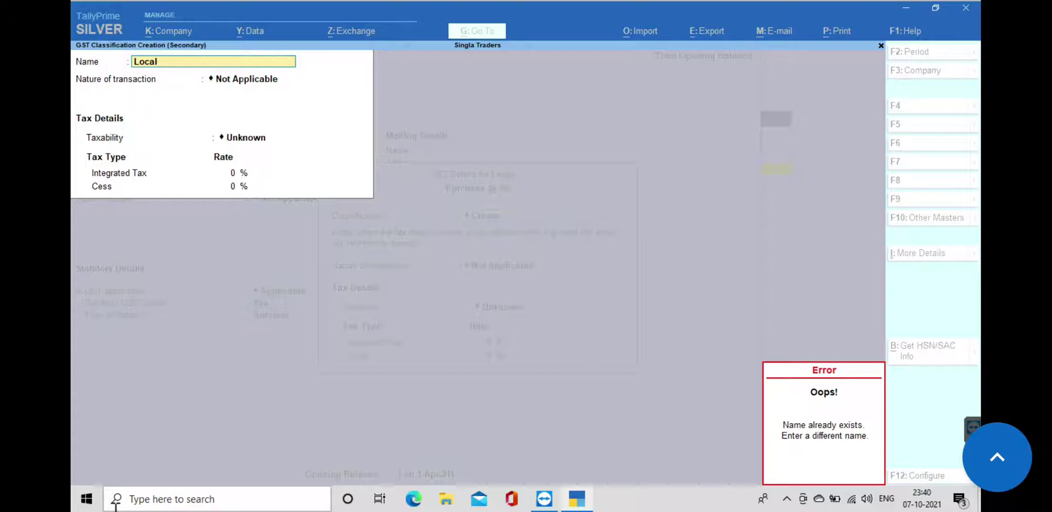
key(Escape)
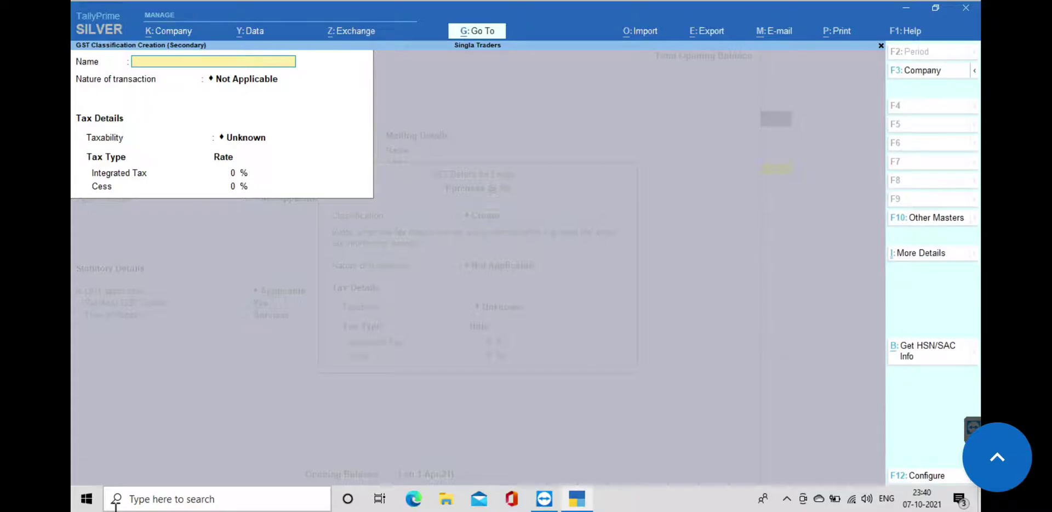
key(Escape)
key(y)
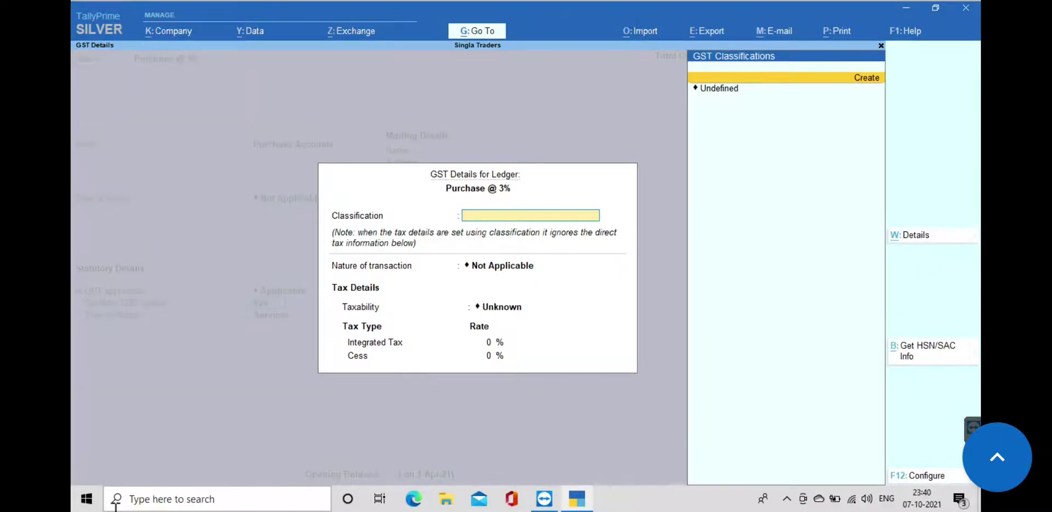
- Start a new GST classification for the ledger and name it "Local1"
key(Return)
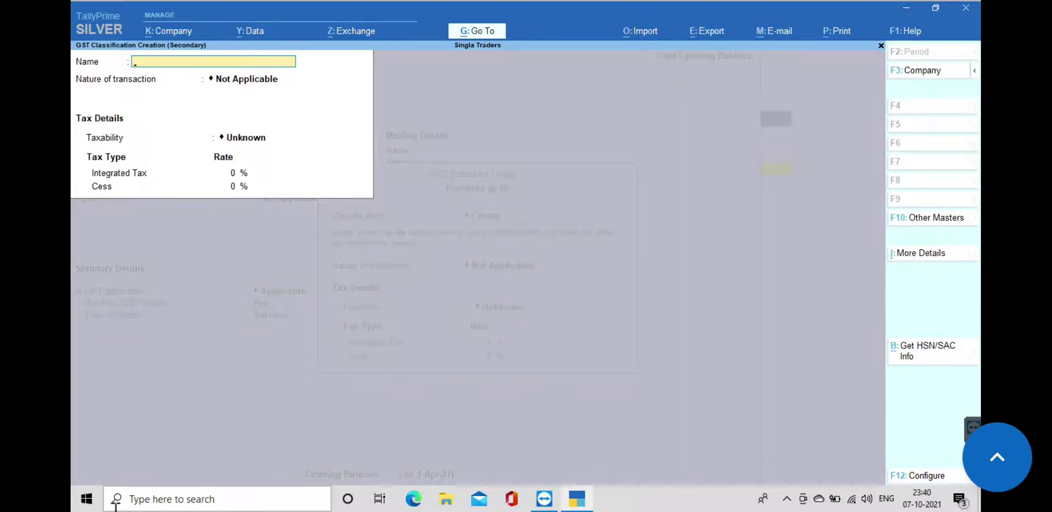
text(Local)
key(Return)
key(Return)
key(Return)
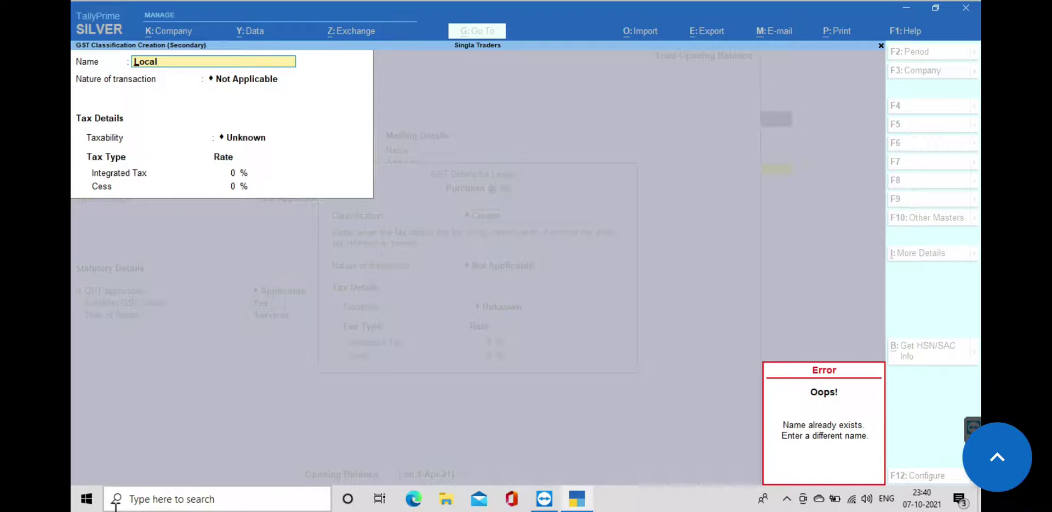
text(1)
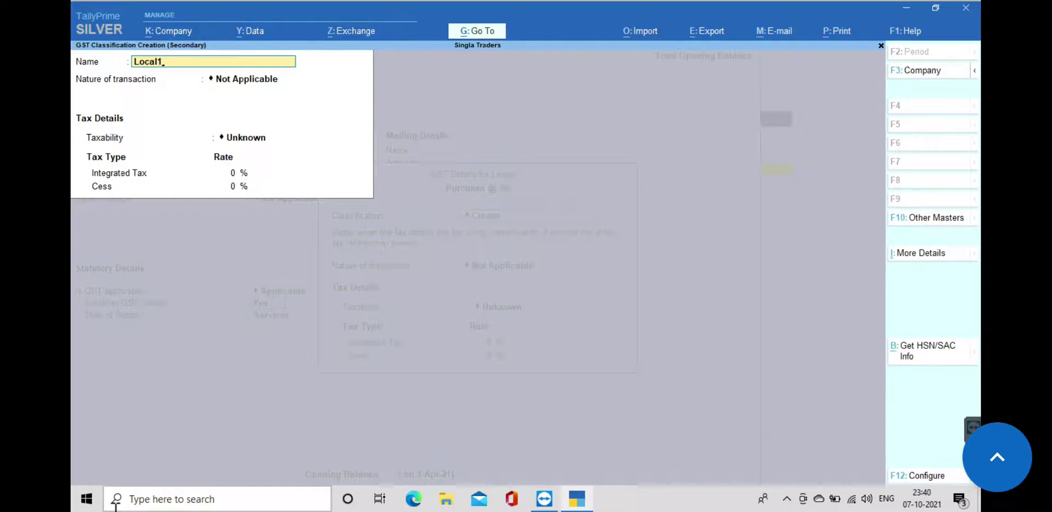
key(Return)
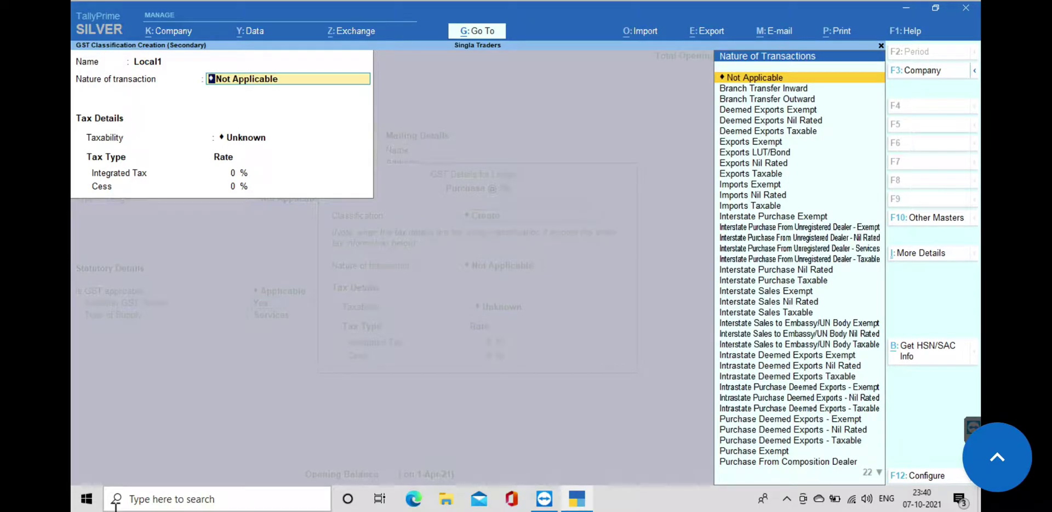
- Set the Local1 classification's nature of transaction to Purchase Taxable
key(Down)
key(Down)
key(Down)
key(Down)
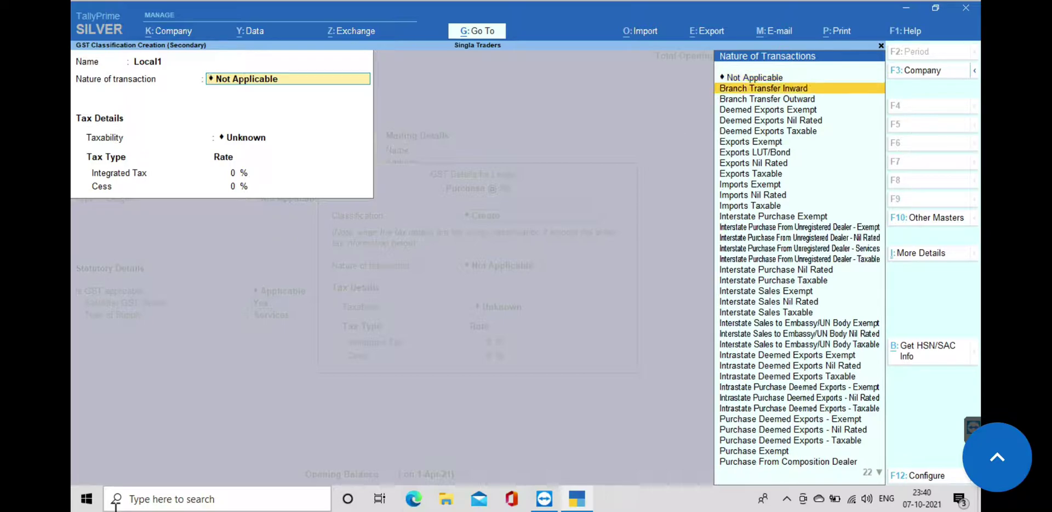
key(Down)
key(Down)
key(Down)
key(Down)
key(Down)
key(Down)
key(Down)
key(Down)
key(Down)
key(Down)
key(Down)
key(Down)
key(Down)
key(Down)
key(Down)
key(Down)
key(Down)
key(Down)
key(Down)
key(Down)
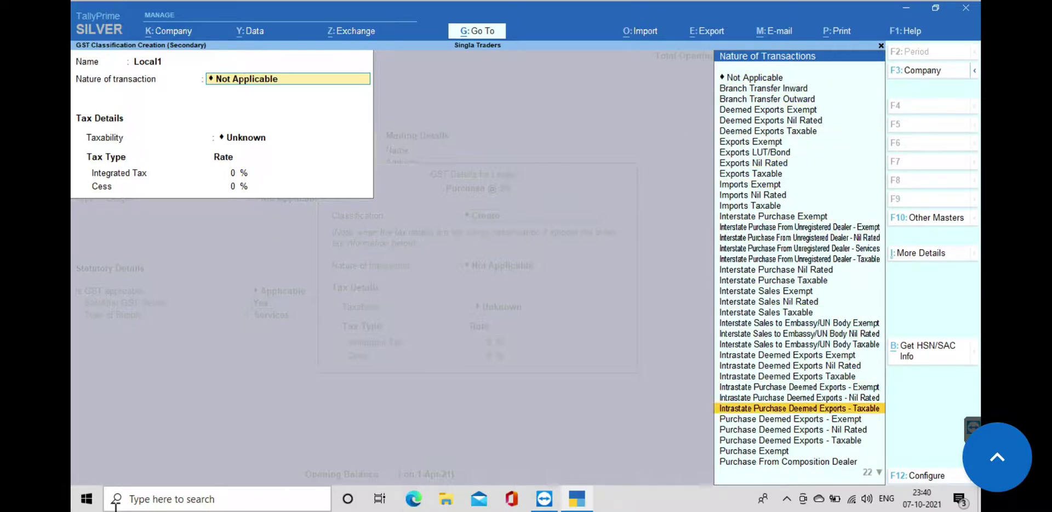
key(Down)
key(Down)
key(Down)
key(Down)
key(Down)
key(Down)
key(Down)
key(Down)
key(Down)
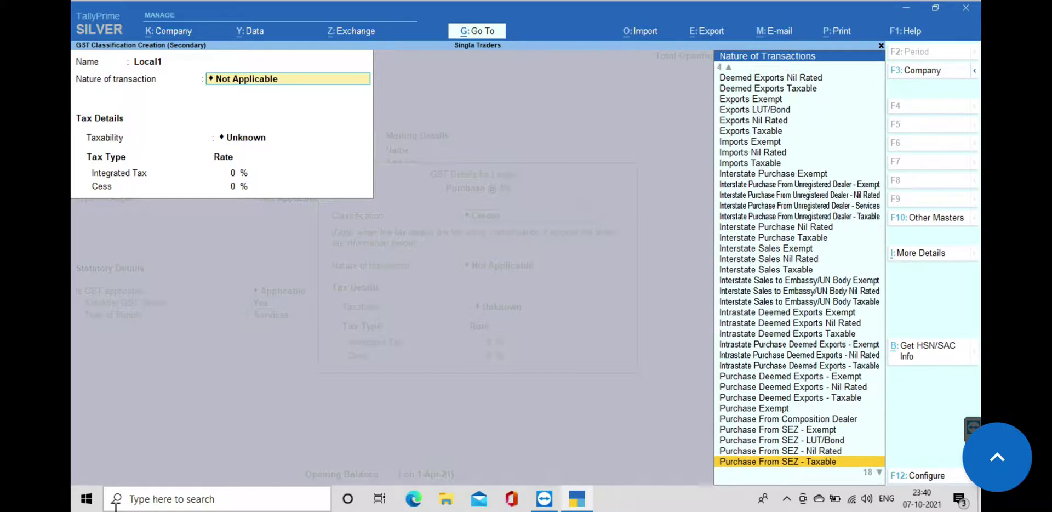
key(Down)
key(Down)
key(Down)
key(Down)
key(Down)
key(Down)
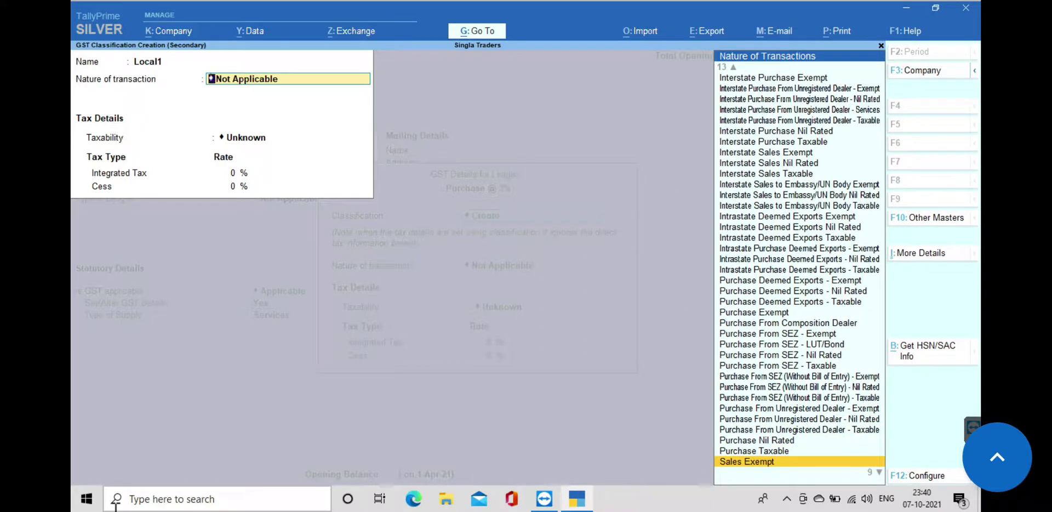
key(Up)
key(Return)
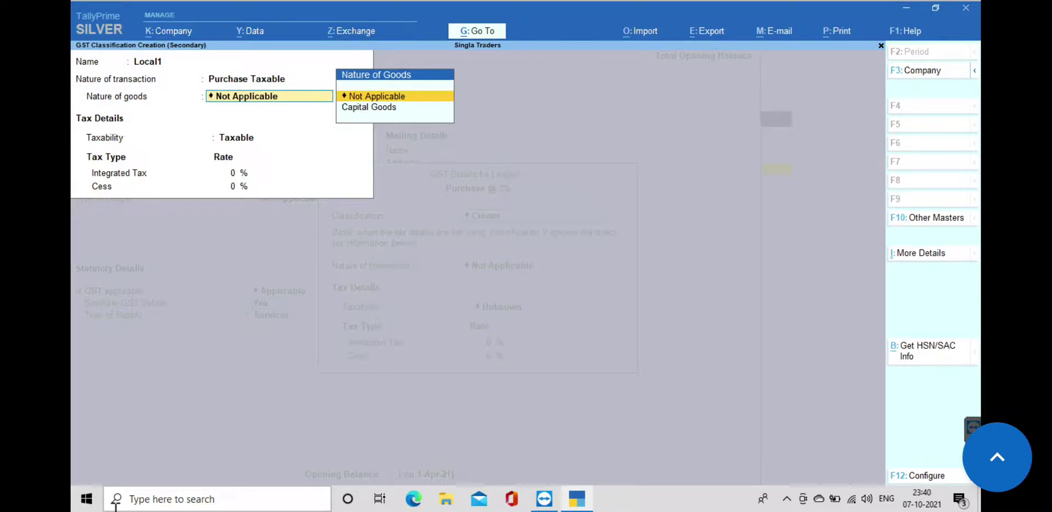
key(Down)
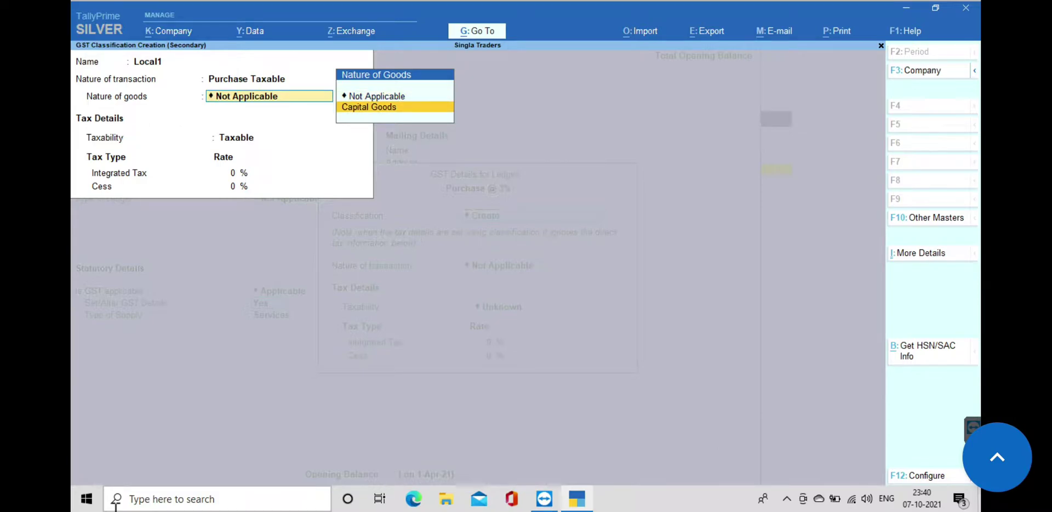
key(Return)
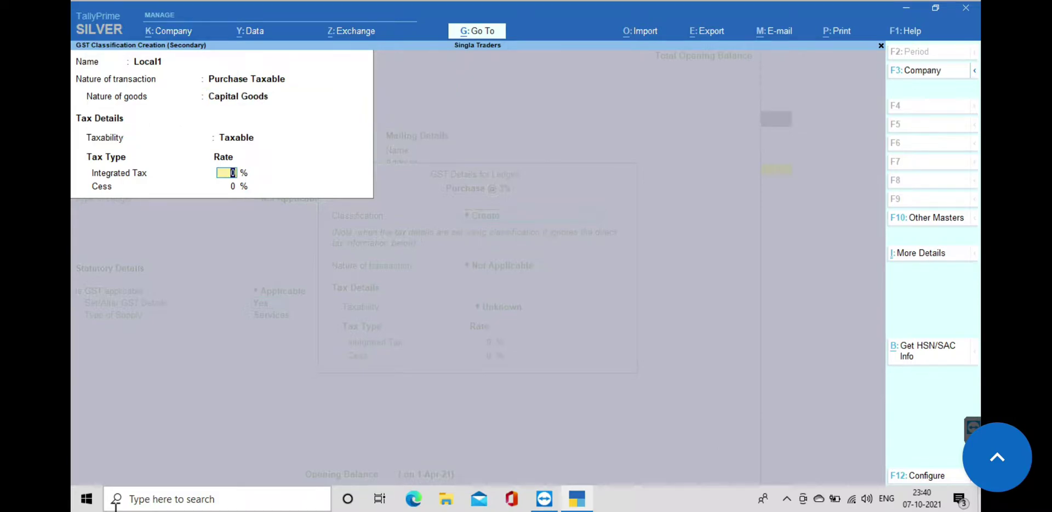
key(BackSpace)
key(Up)
- Keep the nature of goods as Not Applicable, set the integrated tax rate to 5%, and save the Local1 classification
key(Return)
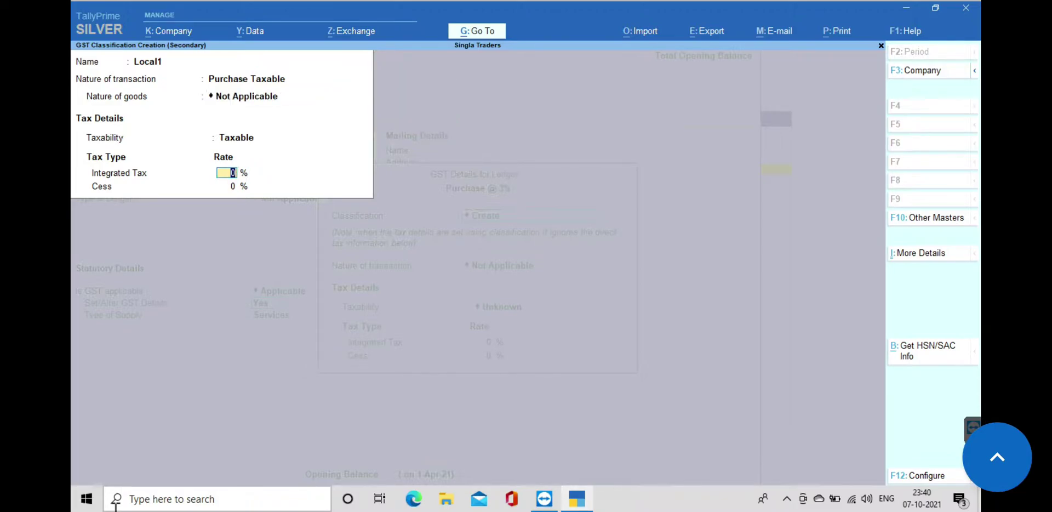
text(5)
key(Return)
key(Return)
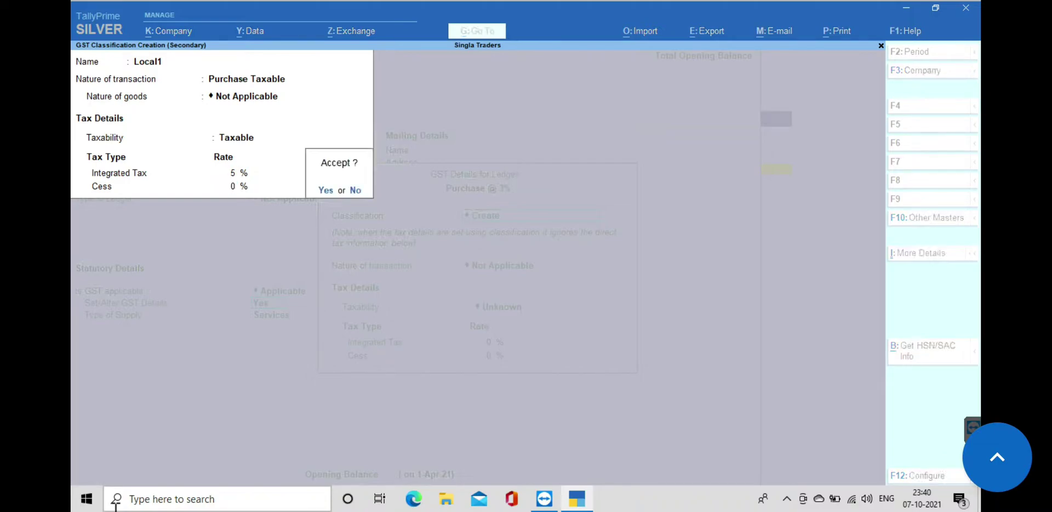
key(Return)
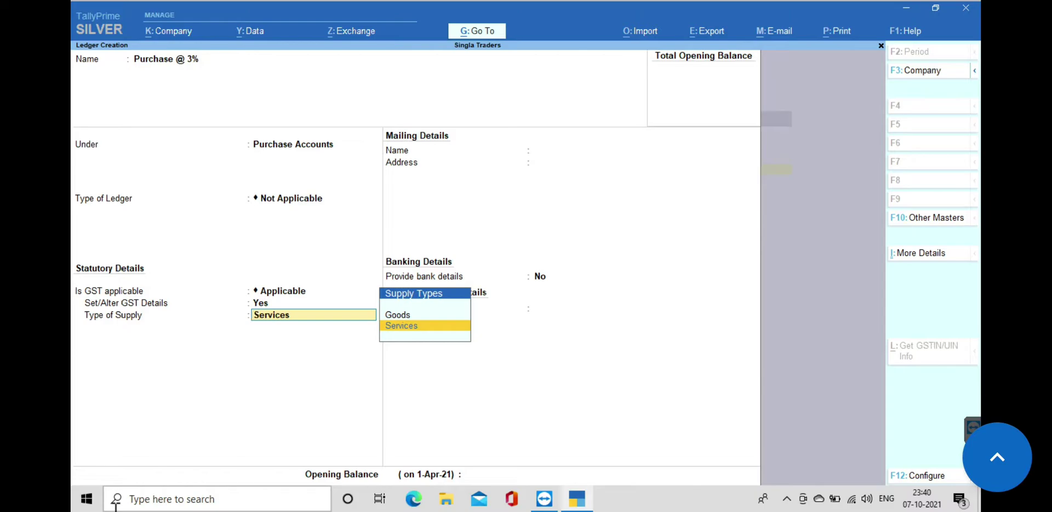
- Set the type of supply to Goods, leave bank details at No and the opening balance blank, and save the Purchase @ 3% ledger
key(Up)
key(Return)
key(Return)
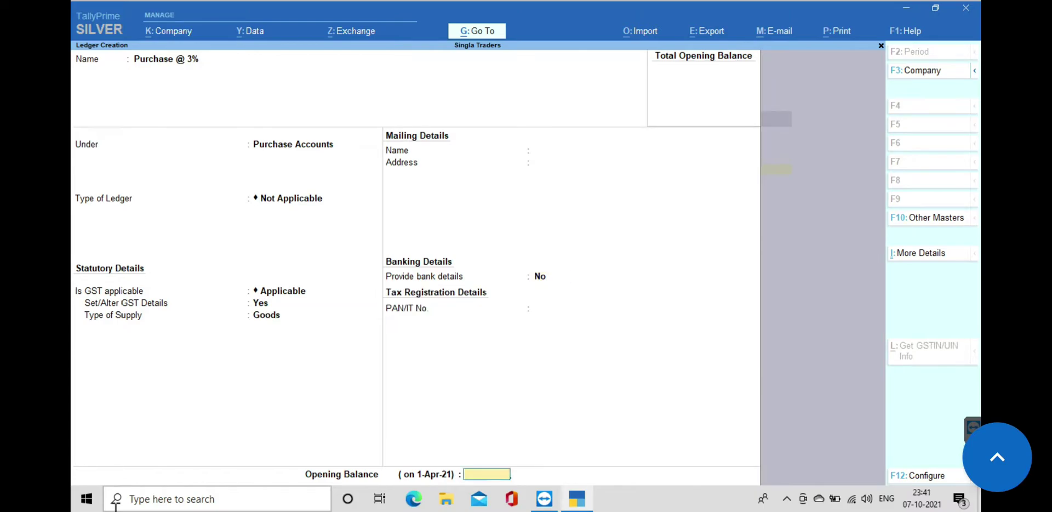
key(Return)
key(Return)
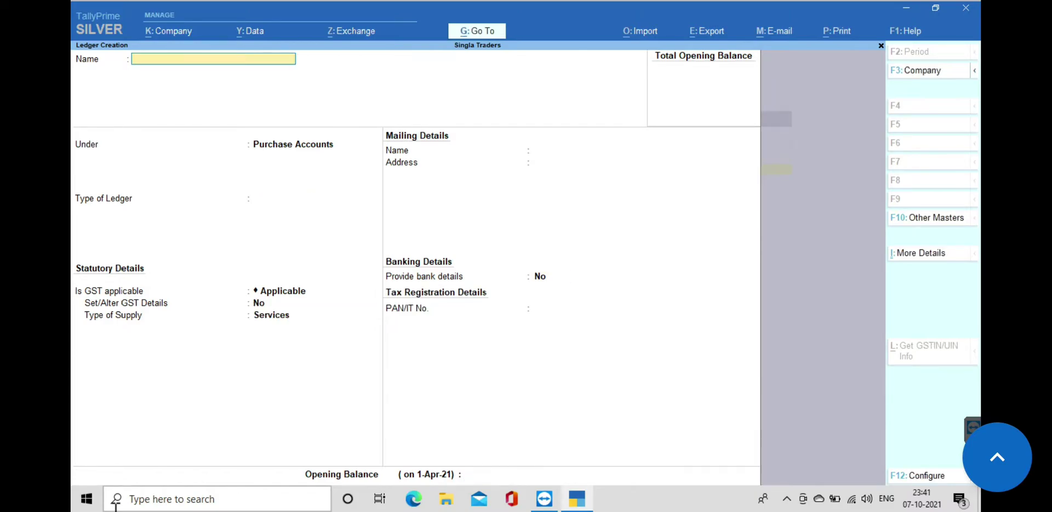